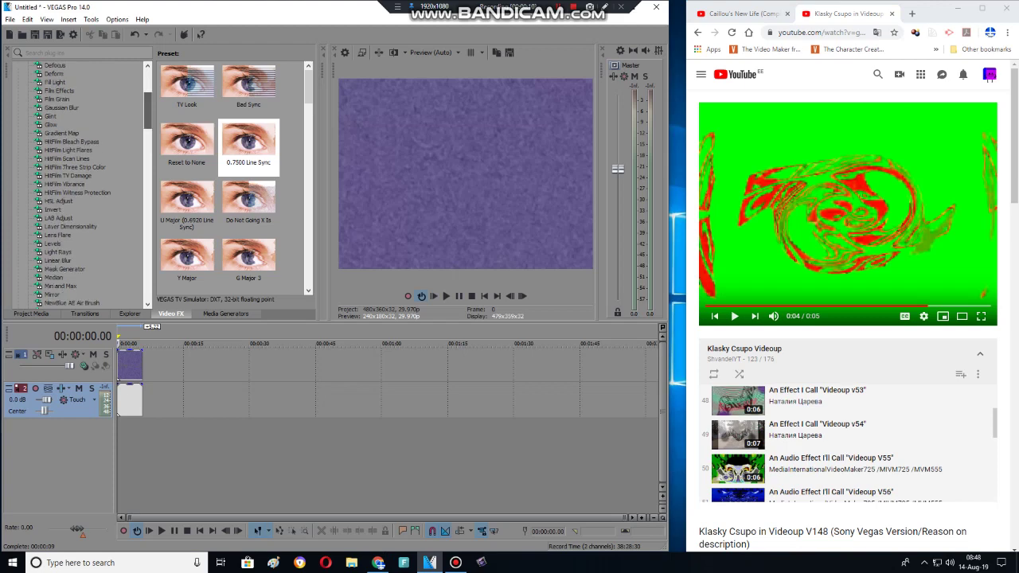
# Preview the clip to about 2 seconds and apply Color Corrector (Secondary) with the Invert Color preset to the video event
pyautogui.click(61, 134)
pyautogui.click(187, 90)
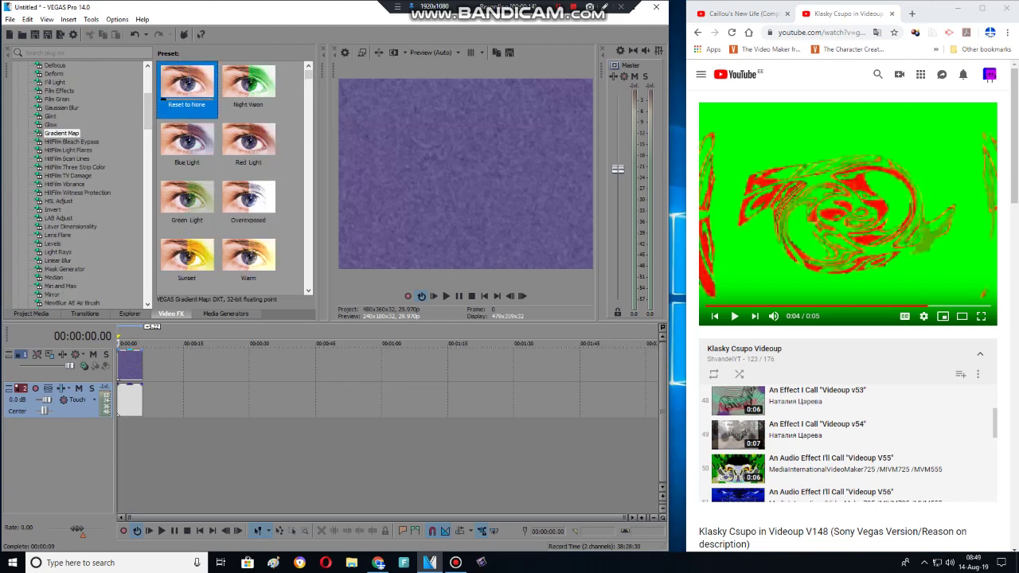
pyautogui.press('space')
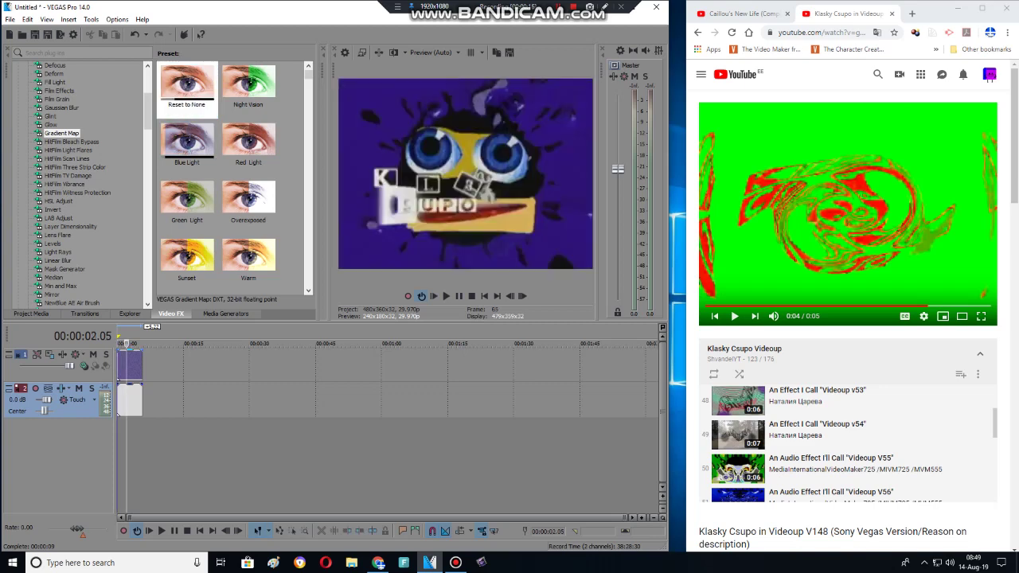
pyautogui.moveTo(147, 111); pyautogui.dragTo(147, 89)
pyautogui.click(80, 176)
pyautogui.click(248, 89)
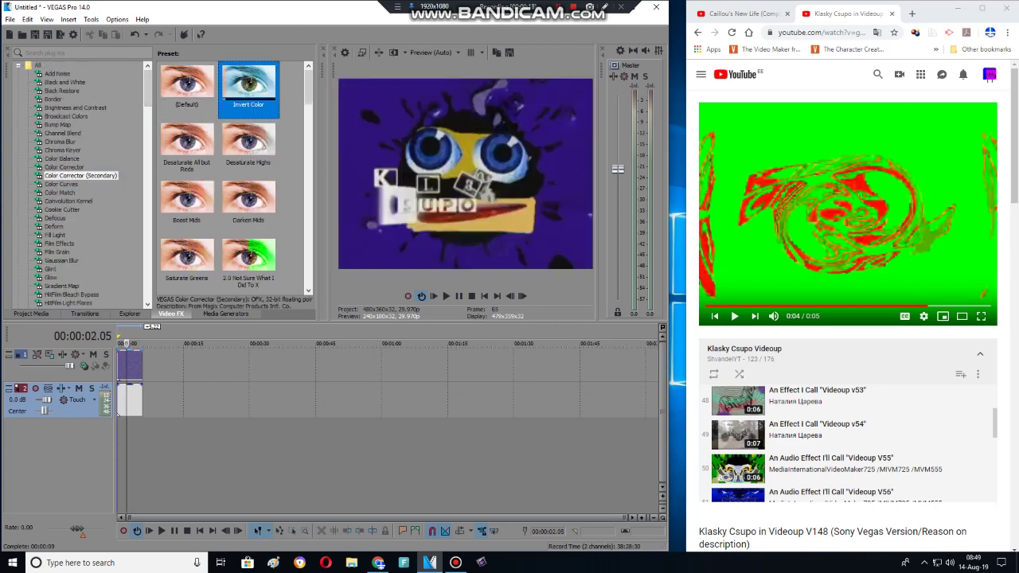
pyautogui.moveTo(249, 89); pyautogui.dragTo(130, 366)
# Add Color Curves with the "X with The Real G Major 4 Effect" preset to the video event, ahead of Color Corrector (Secondary)
pyautogui.click(62, 184)
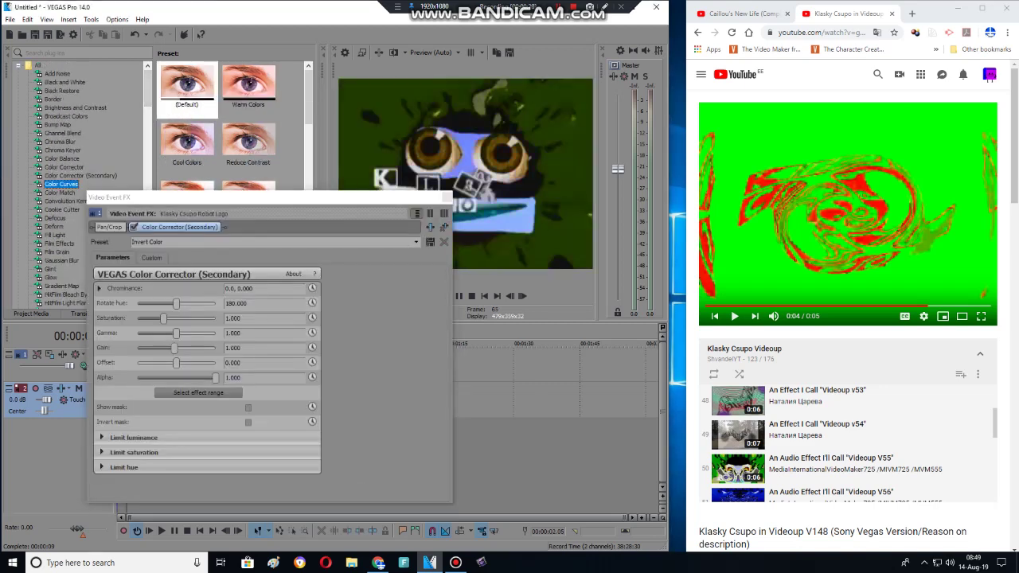
pyautogui.moveTo(309, 98); pyautogui.dragTo(309, 151)
pyautogui.scroll(-5, 219, 127)
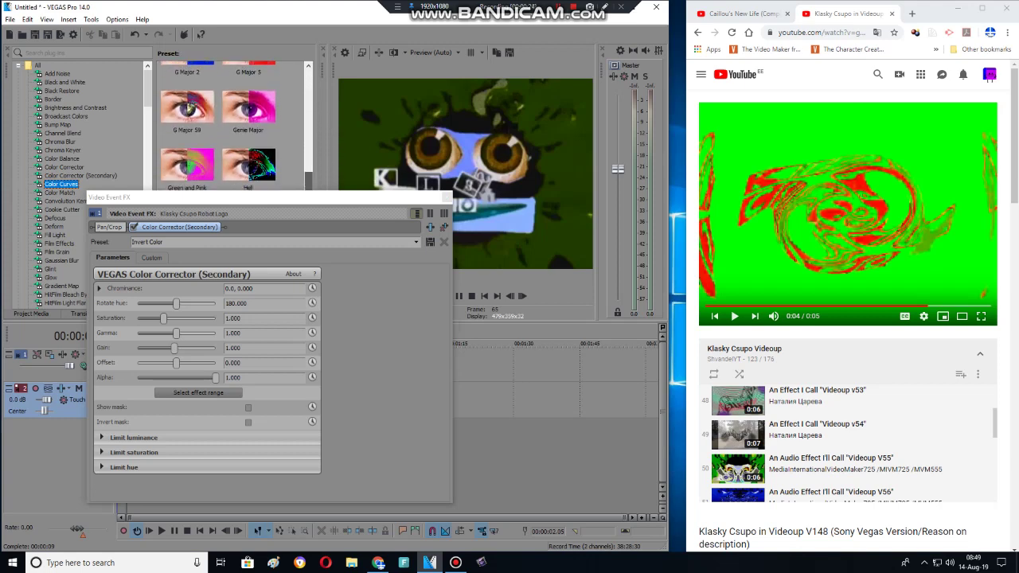
pyautogui.scroll(-3, 219, 128)
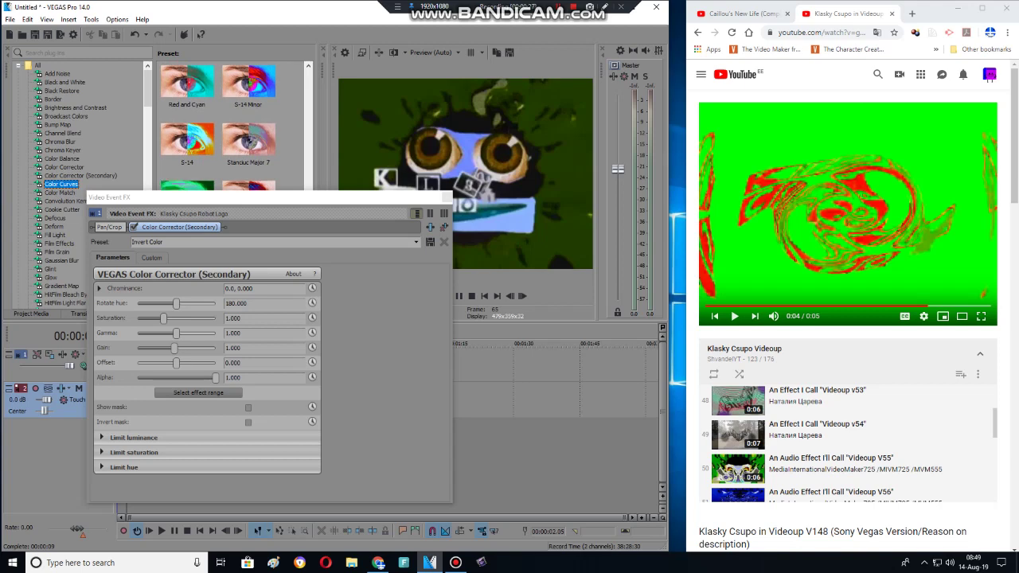
pyautogui.moveTo(259, 205); pyautogui.dragTo(270, 303)
pyautogui.moveTo(187, 257); pyautogui.dragTo(239, 359)
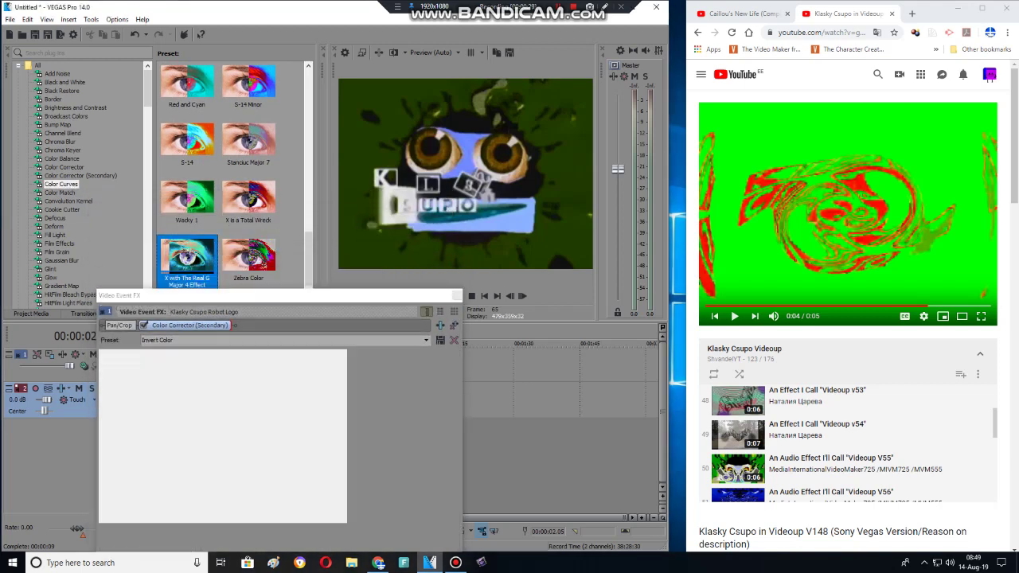
pyautogui.moveTo(189, 326); pyautogui.dragTo(227, 159)
pyautogui.click(157, 190)
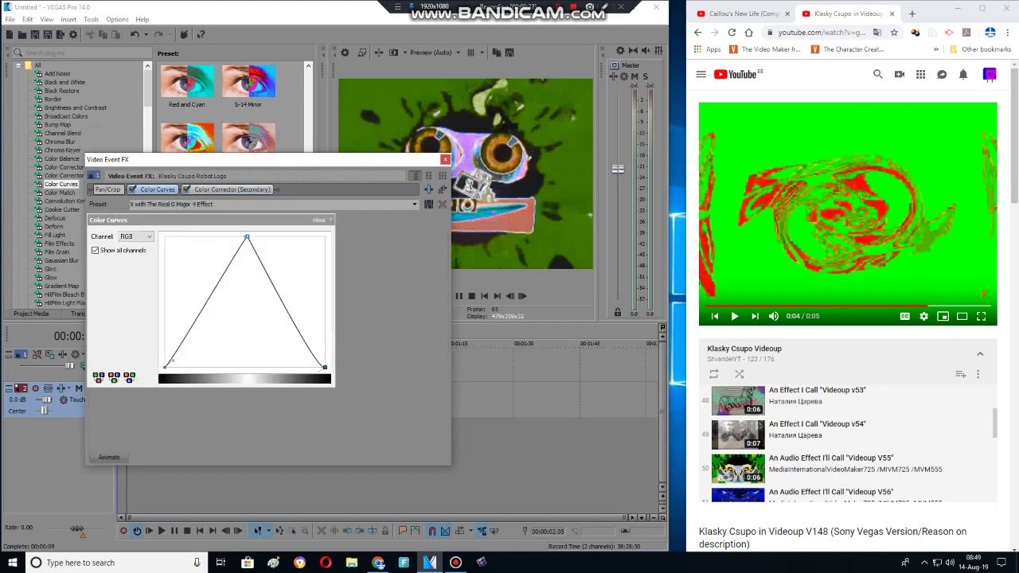
# Set the Color Curves preset to G Major 2 Jayden, and try it after Color Corrector (Secondary) before restoring the original effect order
pyautogui.click(415, 204)
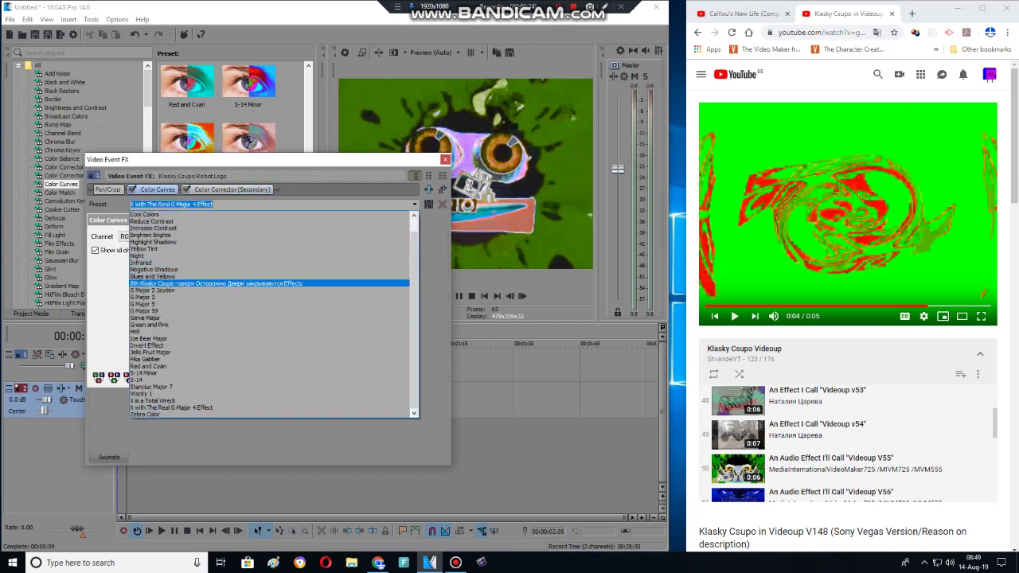
pyautogui.click(153, 290)
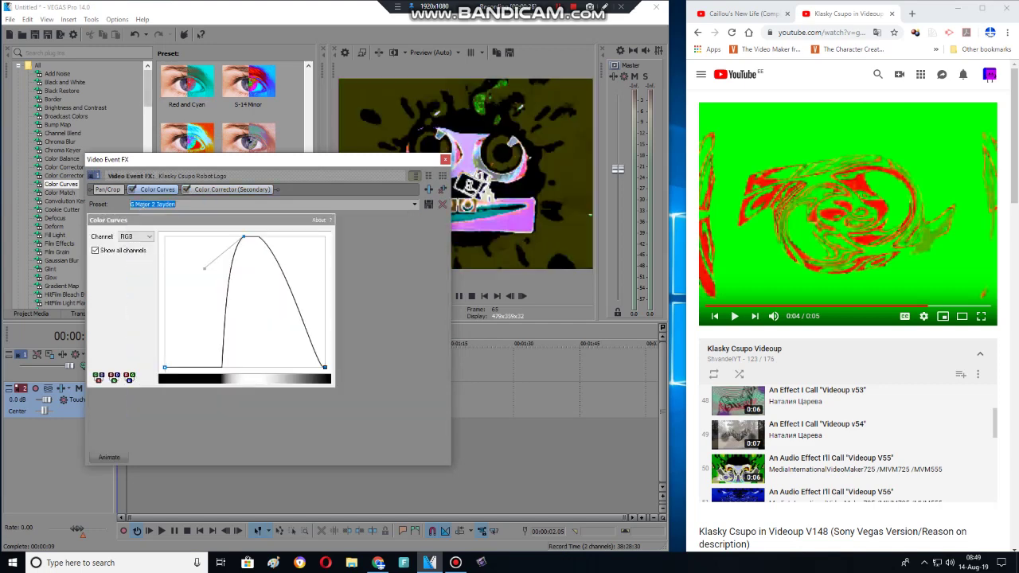
pyautogui.moveTo(157, 189); pyautogui.dragTo(249, 191)
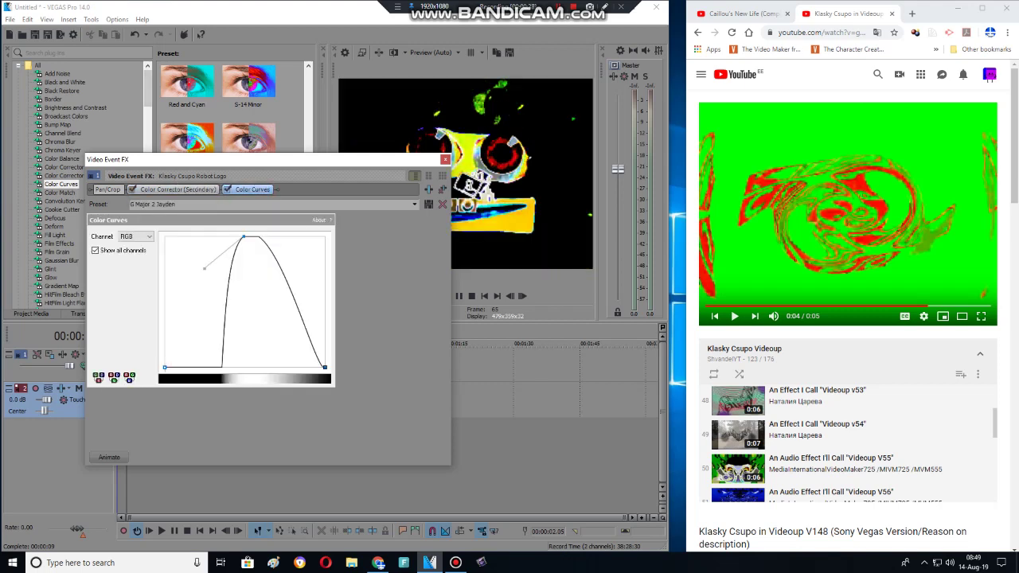
pyautogui.moveTo(178, 189); pyautogui.dragTo(253, 190)
# Add the Mirror effect with the Reflect Left preset to the end of the video event's effect chain
pyautogui.moveTo(148, 87); pyautogui.dragTo(147, 132)
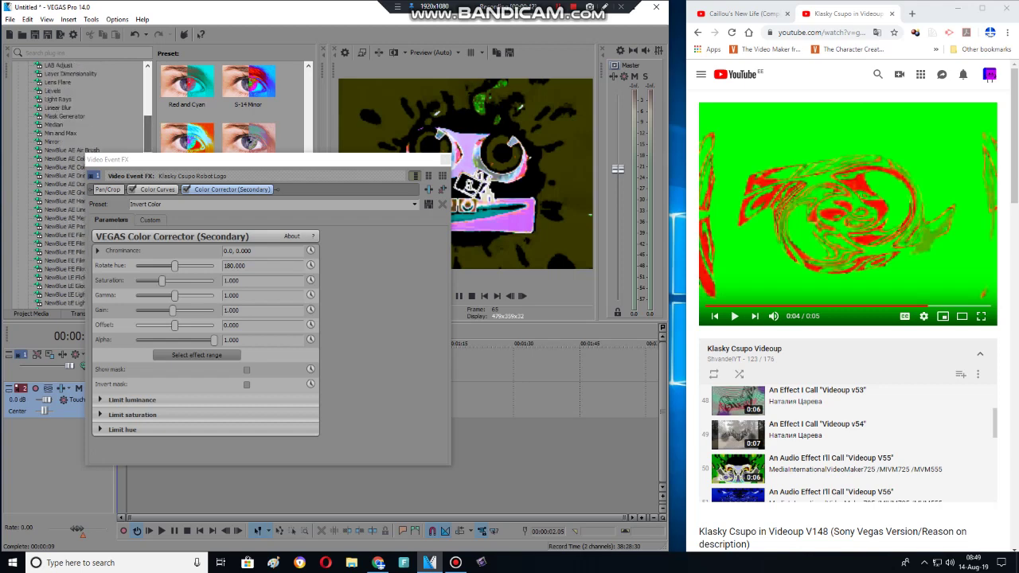
pyautogui.click(53, 142)
pyautogui.moveTo(249, 139); pyautogui.dragTo(291, 191)
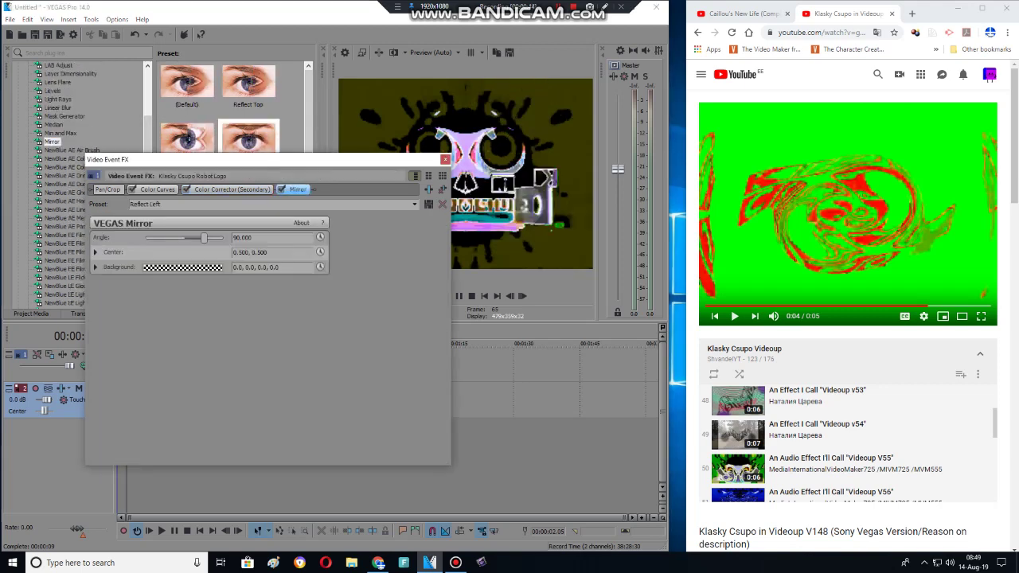
# Add two Swirl effects after Mirror, the first with Medium Swirl, Counter Clockwise and the second with Medium Swirl, Clockwise
pyautogui.moveTo(148, 134); pyautogui.dragTo(148, 285)
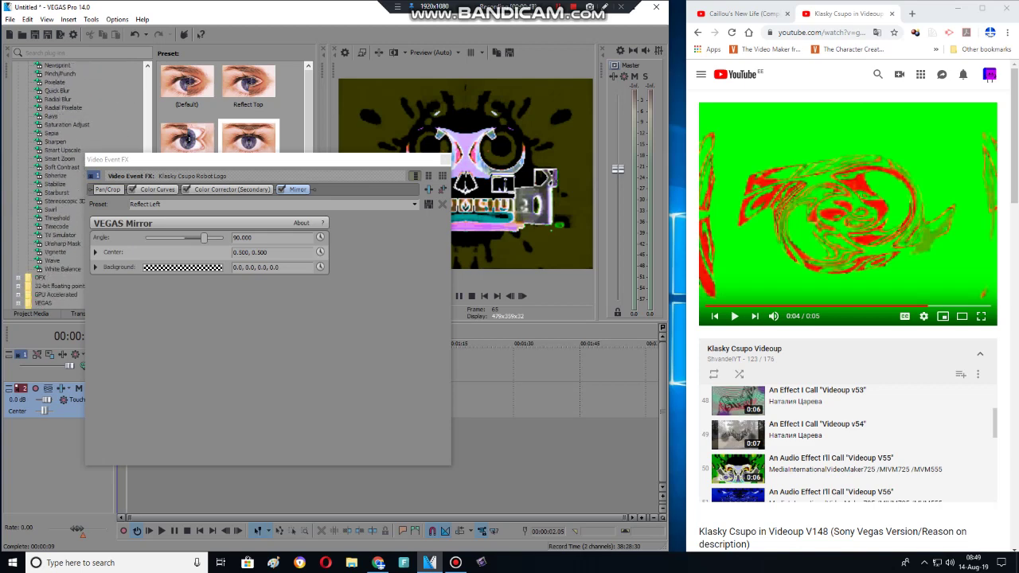
pyautogui.click(51, 209)
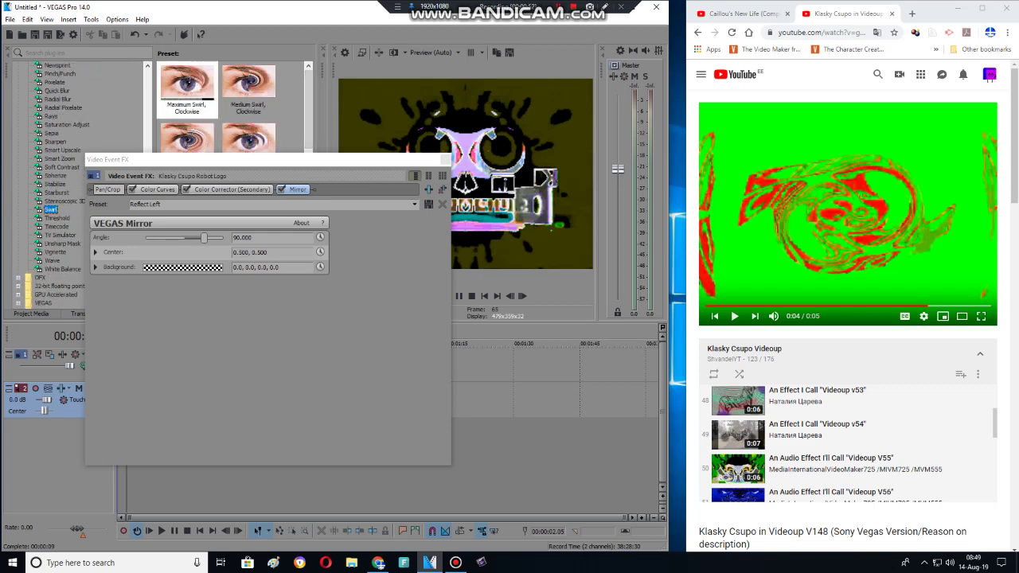
pyautogui.moveTo(248, 139); pyautogui.dragTo(263, 342)
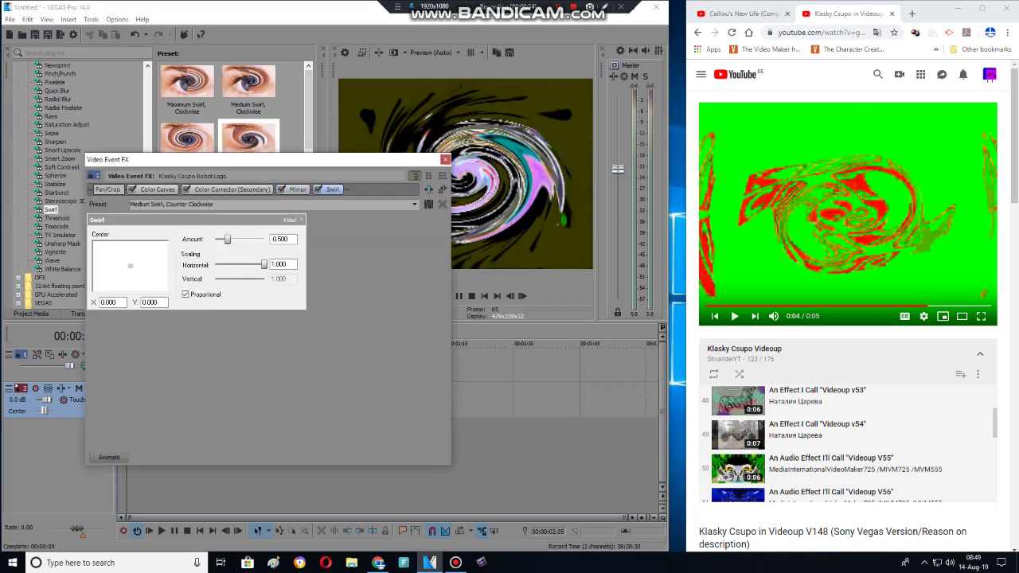
pyautogui.click(249, 89)
pyautogui.moveTo(249, 89); pyautogui.dragTo(262, 342)
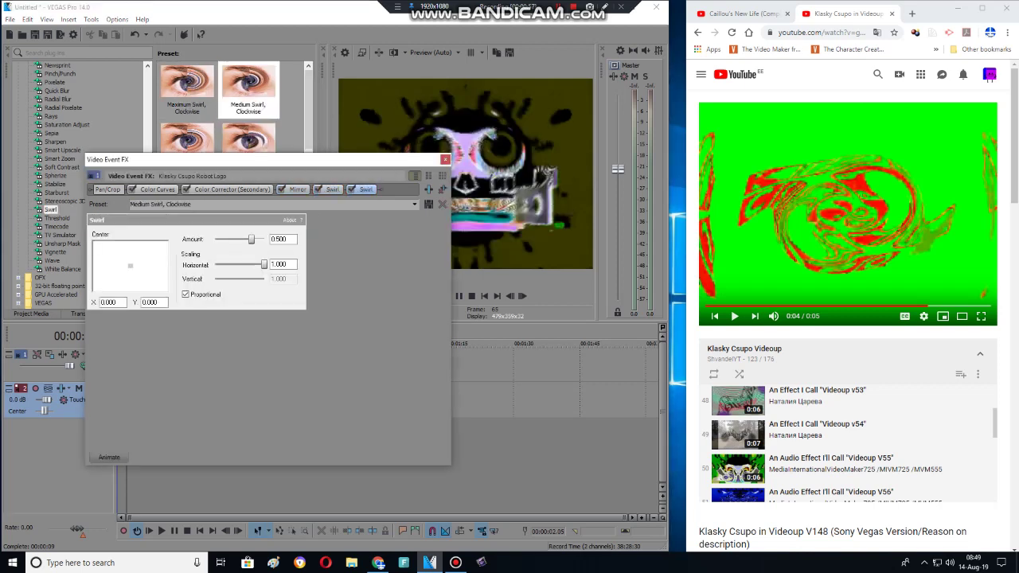
# Insert TV Simulator with the 0.7500 Line Sync preset between the two Swirl effects, close the effect settings and return to the timeline start
pyautogui.click(60, 235)
pyautogui.click(248, 139)
pyautogui.moveTo(248, 139); pyautogui.dragTo(346, 189)
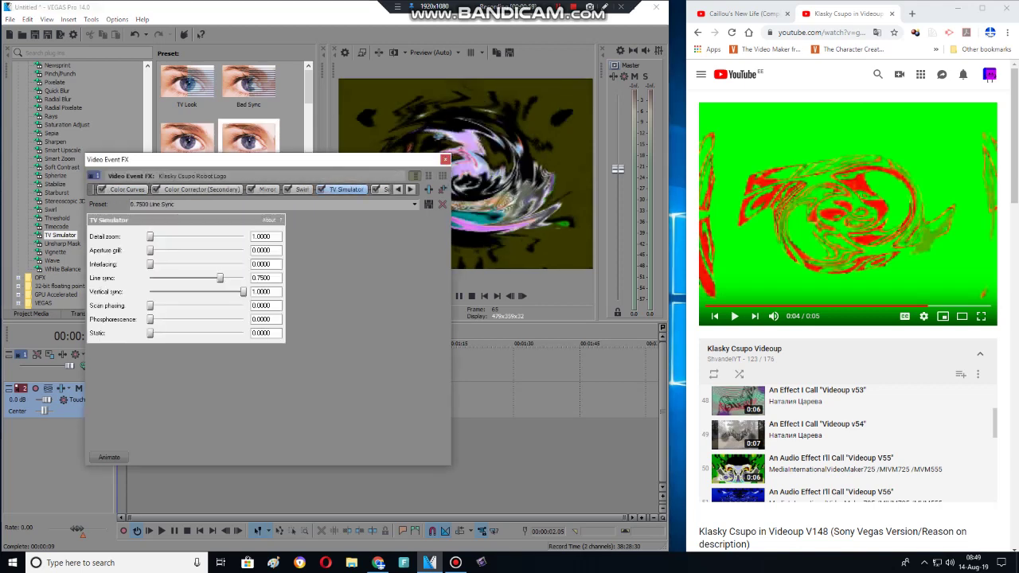
pyautogui.click(445, 159)
pyautogui.click(484, 296)
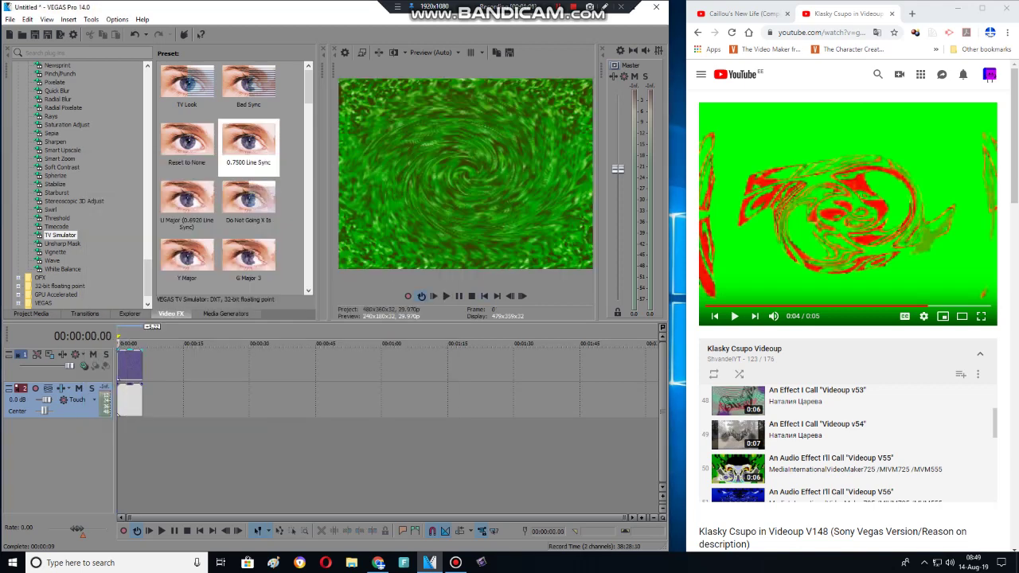
# Play the first two seconds of the reference YouTube video to check its effect, and dismiss the audio event's plug-in chooser
pyautogui.rightClick(129, 398)
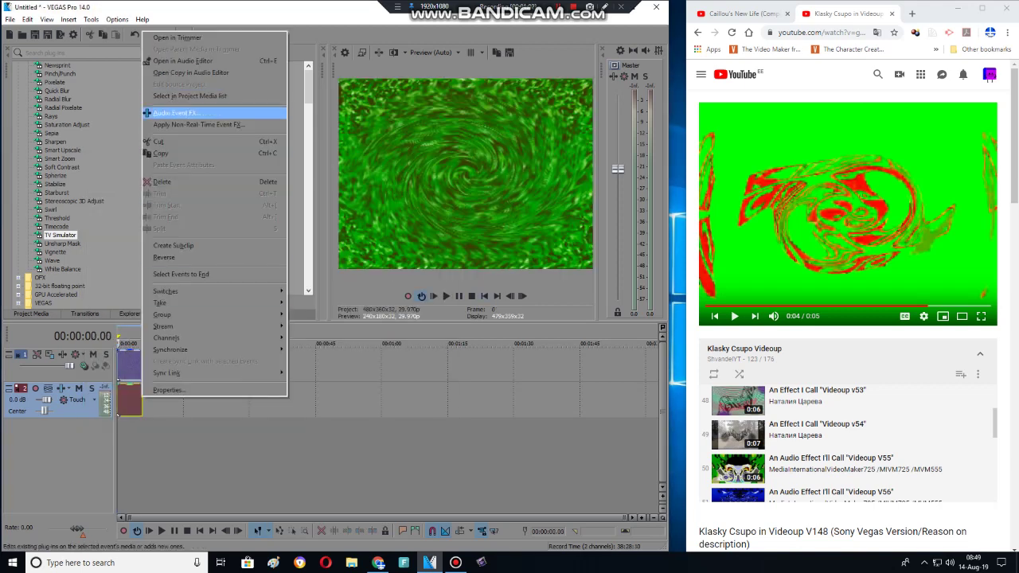
pyautogui.click(171, 113)
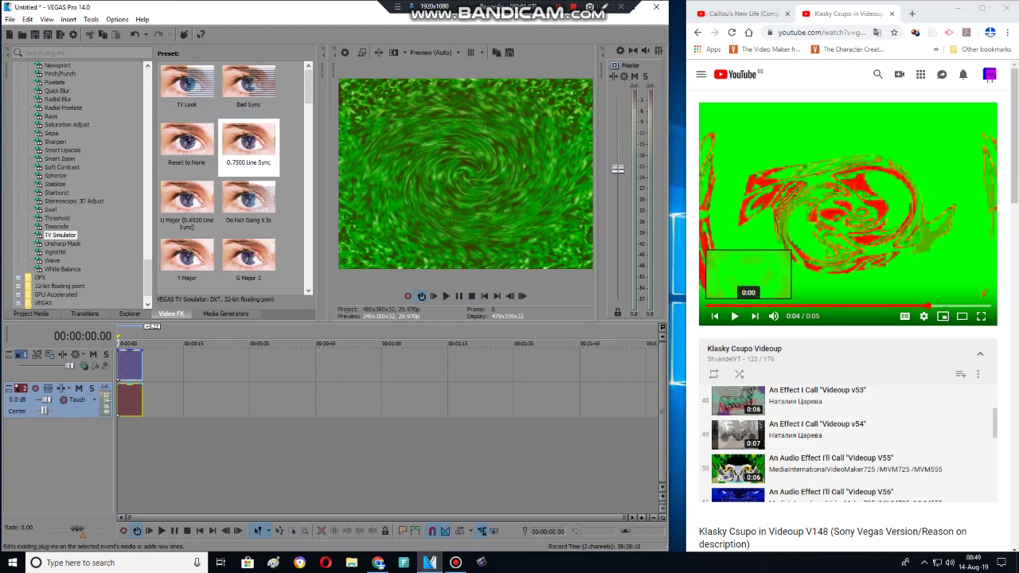
pyautogui.click(706, 306)
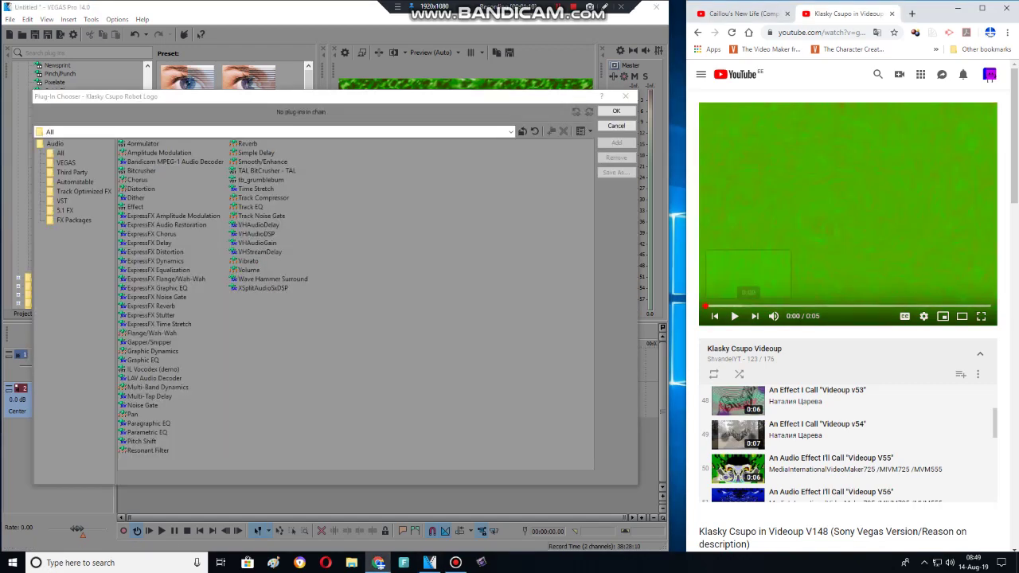
pyautogui.click(735, 316)
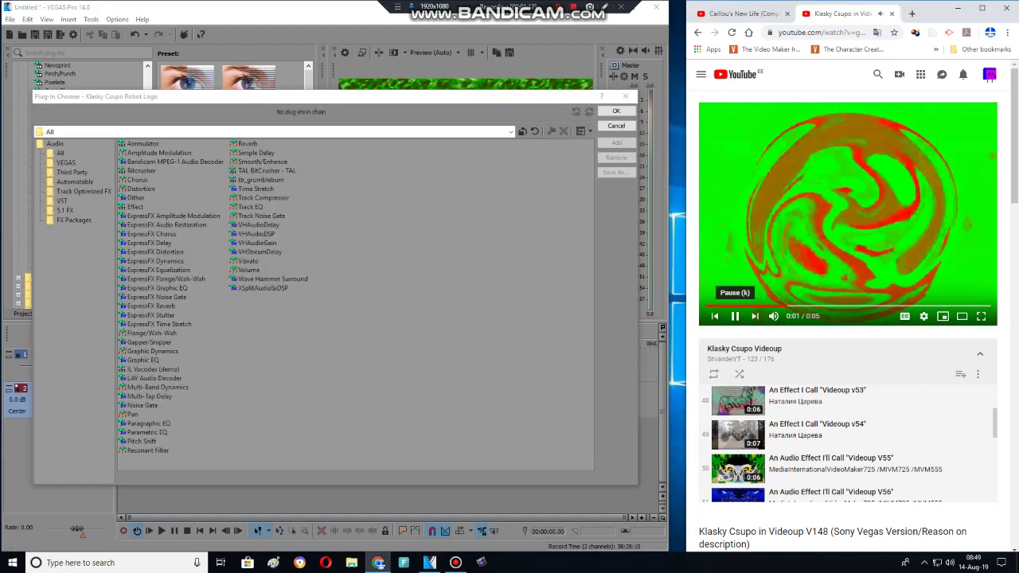
pyautogui.click(735, 316)
pyautogui.click(625, 96)
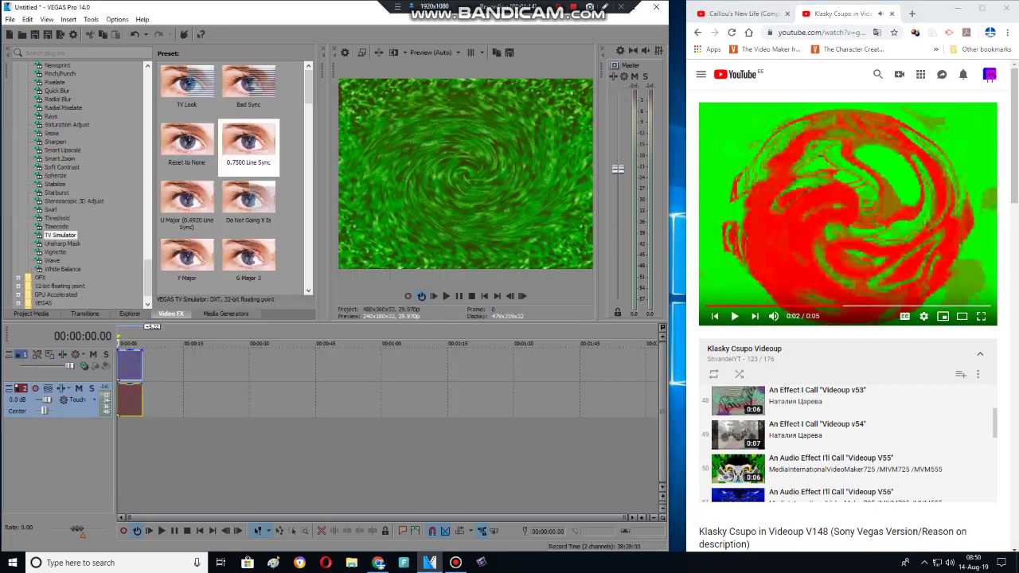
# Start a non-real-time event effect on the audio event and add the plug-in named Effect to its chain
pyautogui.rightClick(132, 387)
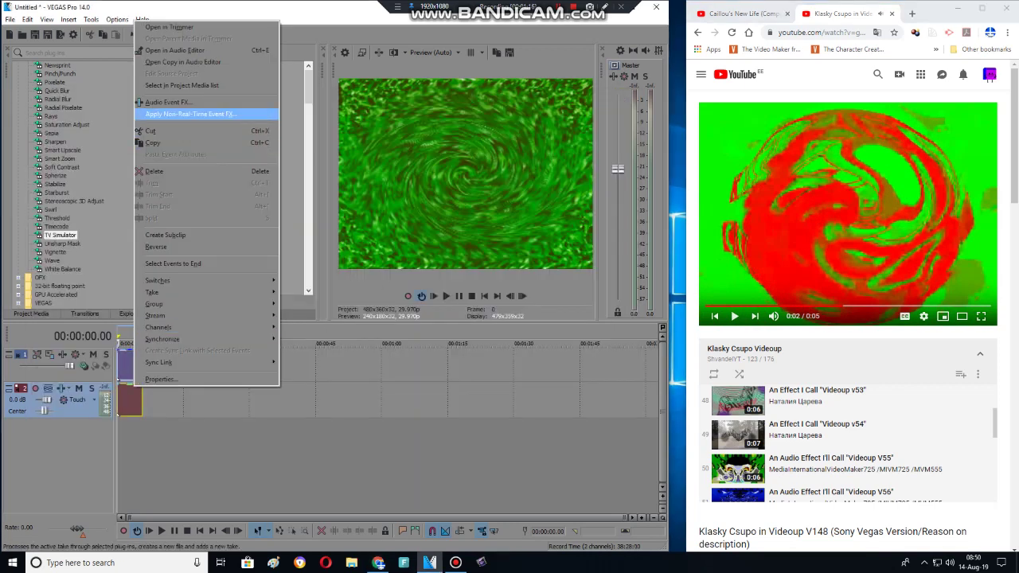
pyautogui.click(191, 113)
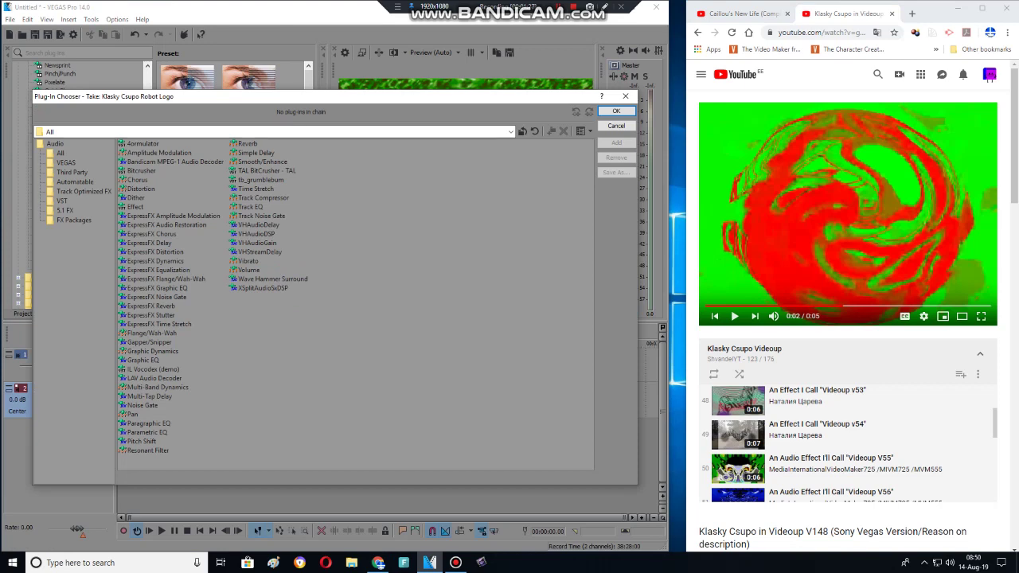
pyautogui.doubleClick(135, 207)
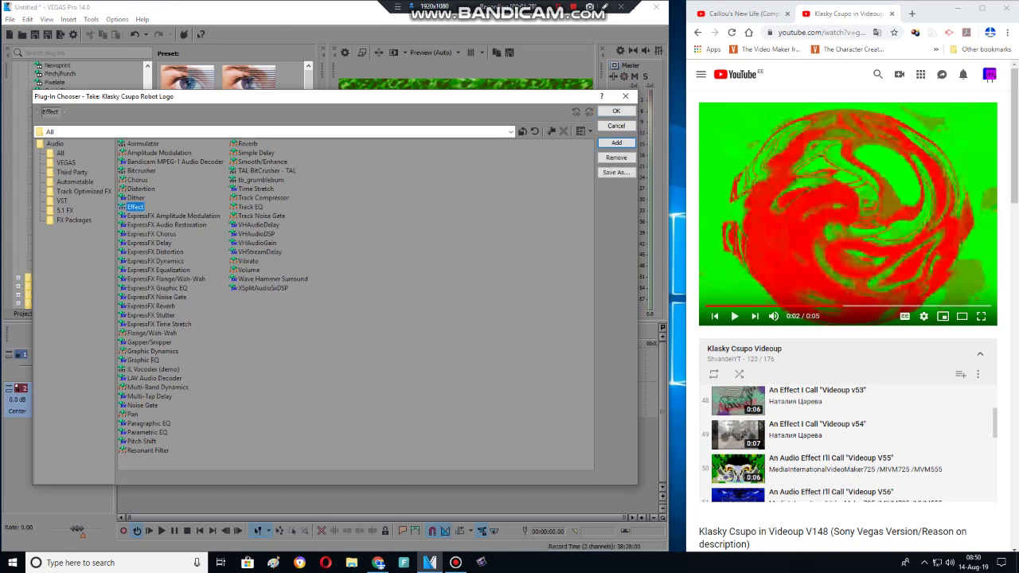
pyautogui.press('Return')
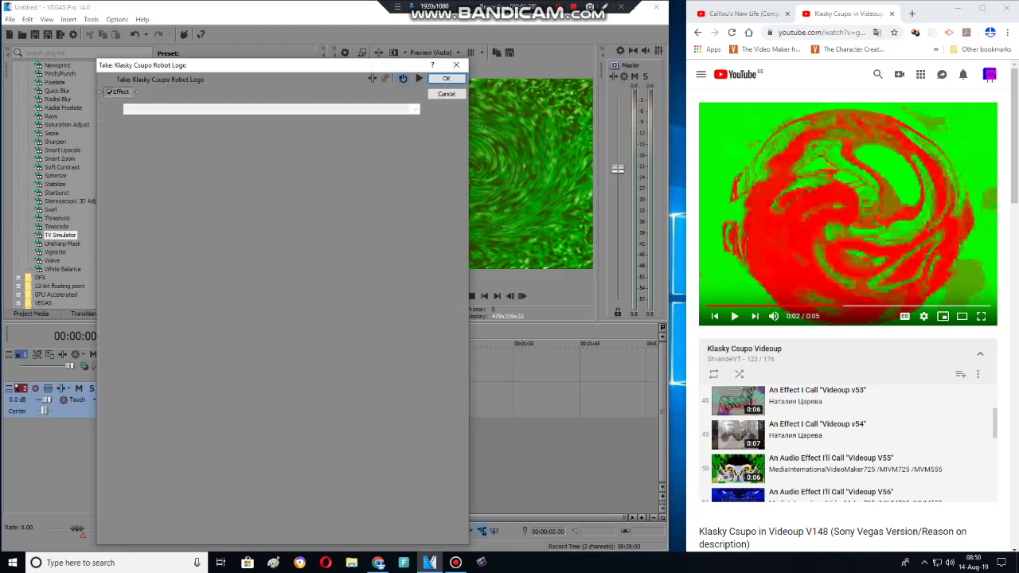
# Load the vocoder.fxb preset bank from the VstPlugins folder into the Orange Vocoder plug-in
pyautogui.click(347, 110)
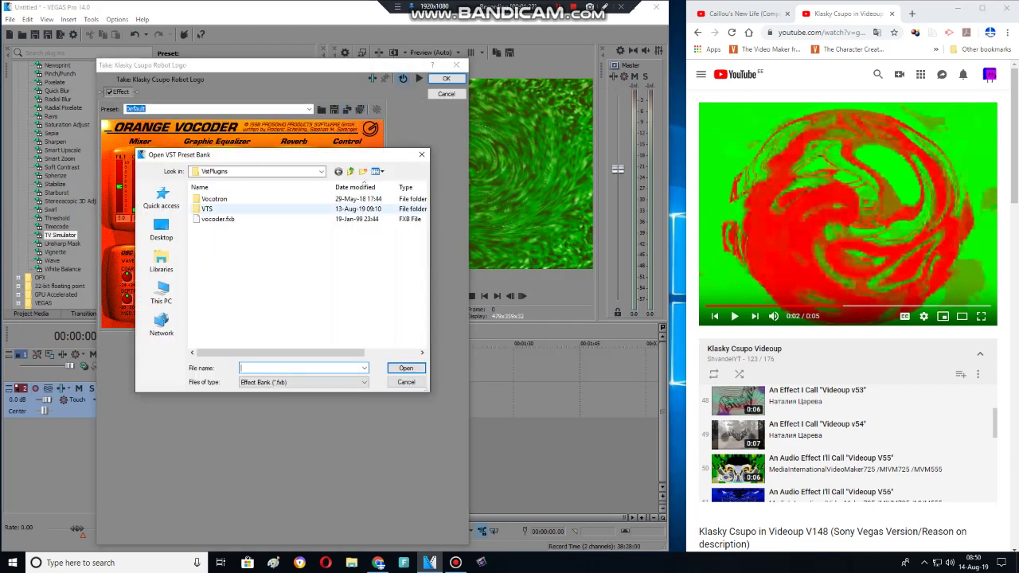
pyautogui.click(239, 209)
pyautogui.doubleClick(218, 219)
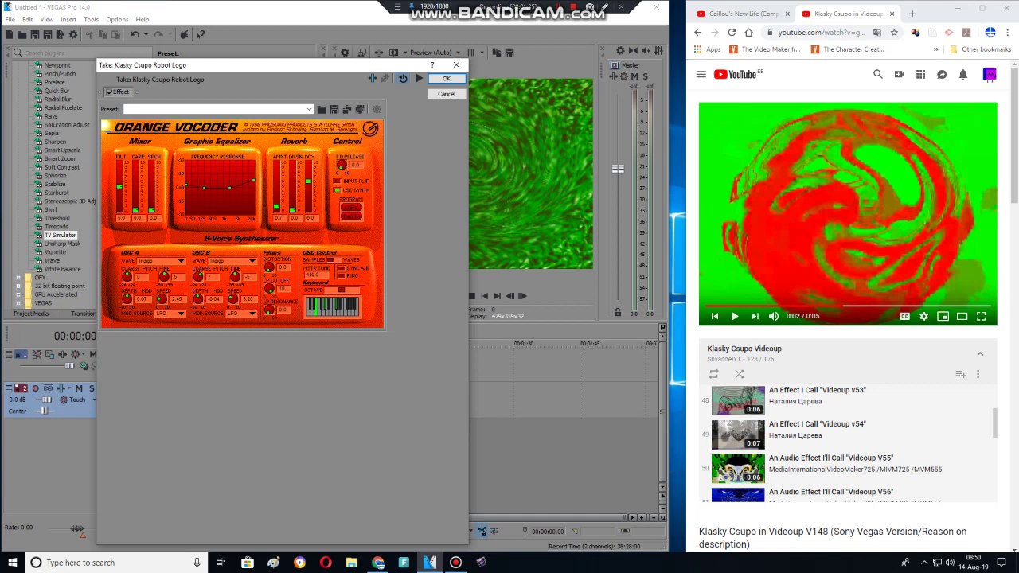
# Choose the PRUTZ preset for the Orange Vocoder
pyautogui.click(309, 109)
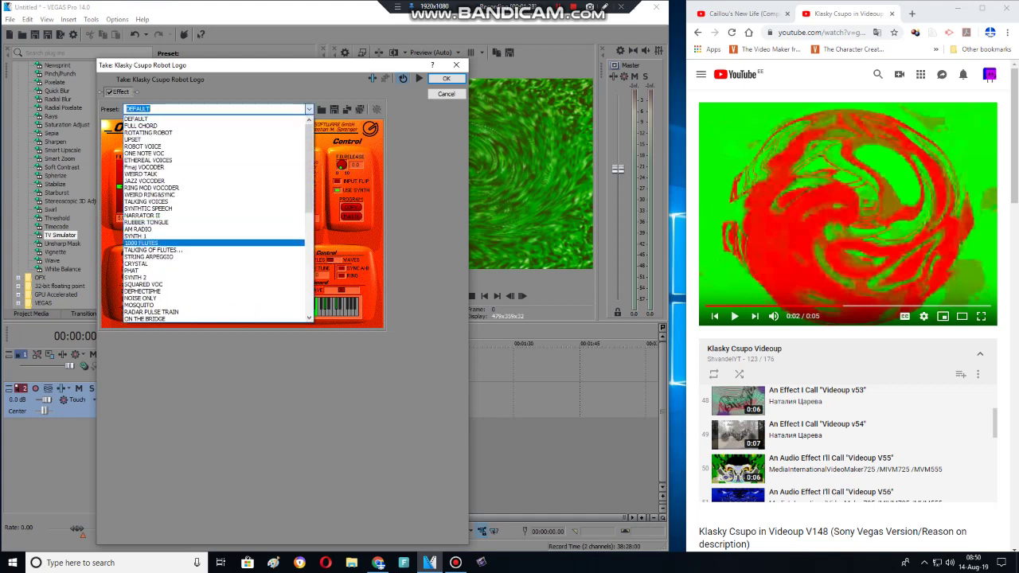
pyautogui.press('Up')
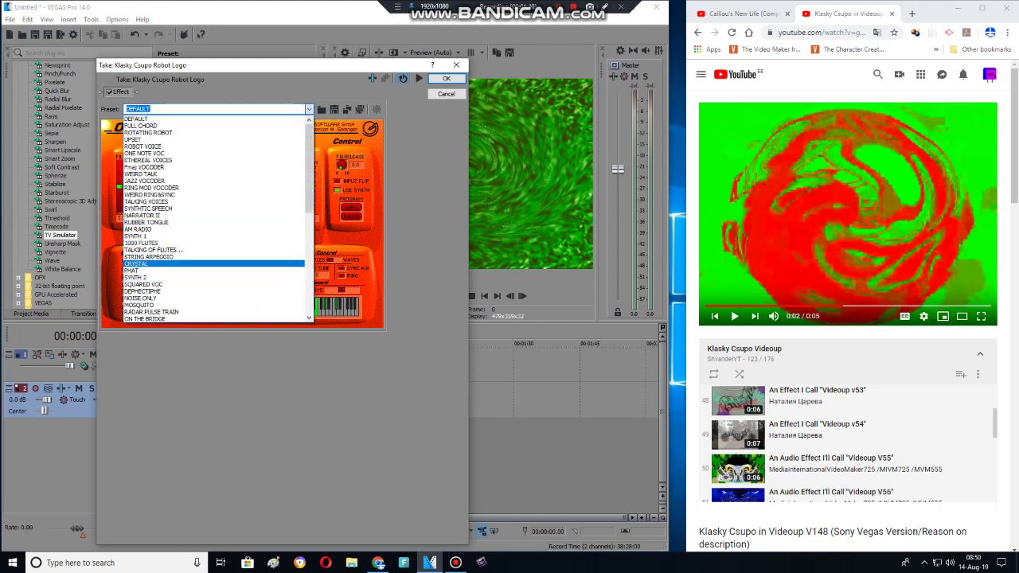
pyautogui.press('Down')
pyautogui.press('Down')
pyautogui.press('Down')
pyautogui.press('Down')
pyautogui.press('Down')
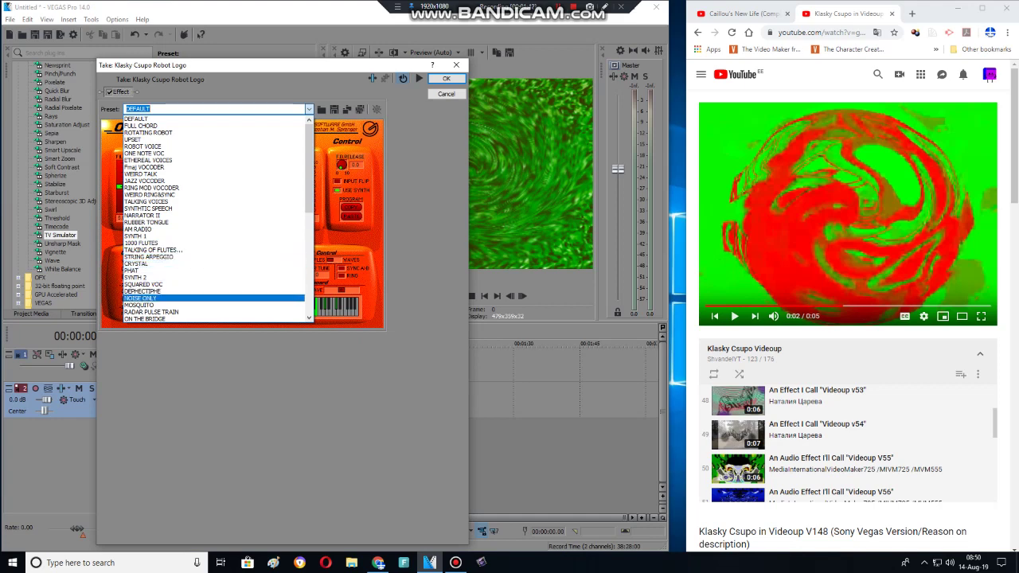
pyautogui.press('Down')
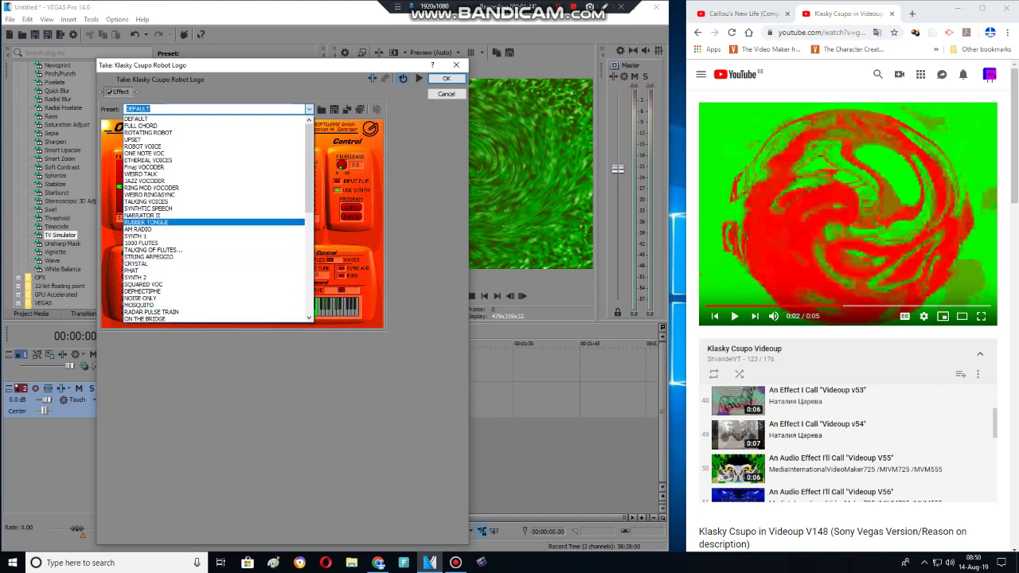
pyautogui.moveTo(309, 208); pyautogui.dragTo(309, 241)
pyautogui.press('Down')
pyautogui.press('Down')
pyautogui.press('Down')
pyautogui.press('Down')
pyautogui.press('Down')
pyautogui.press('Down')
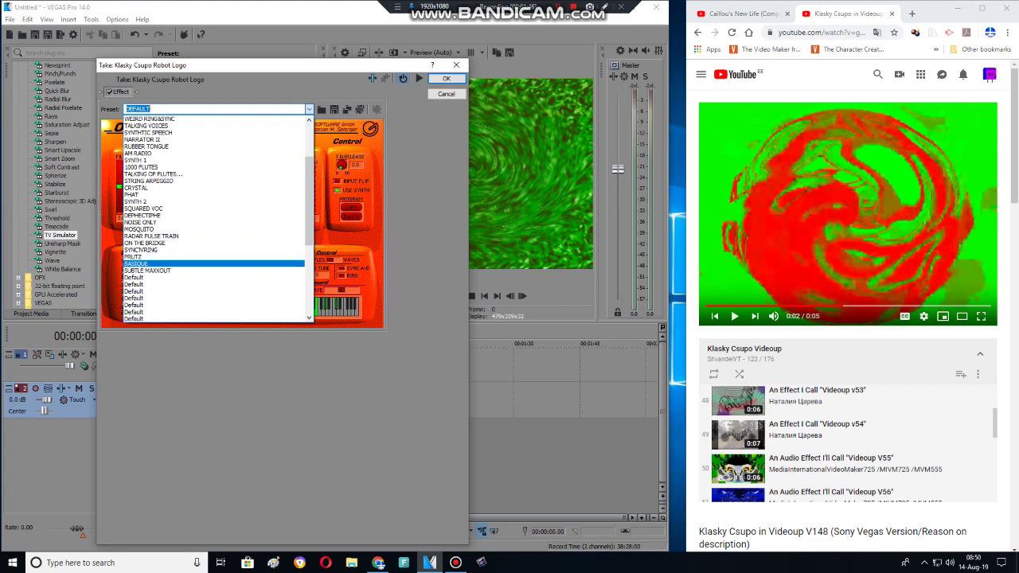
pyautogui.press('Up')
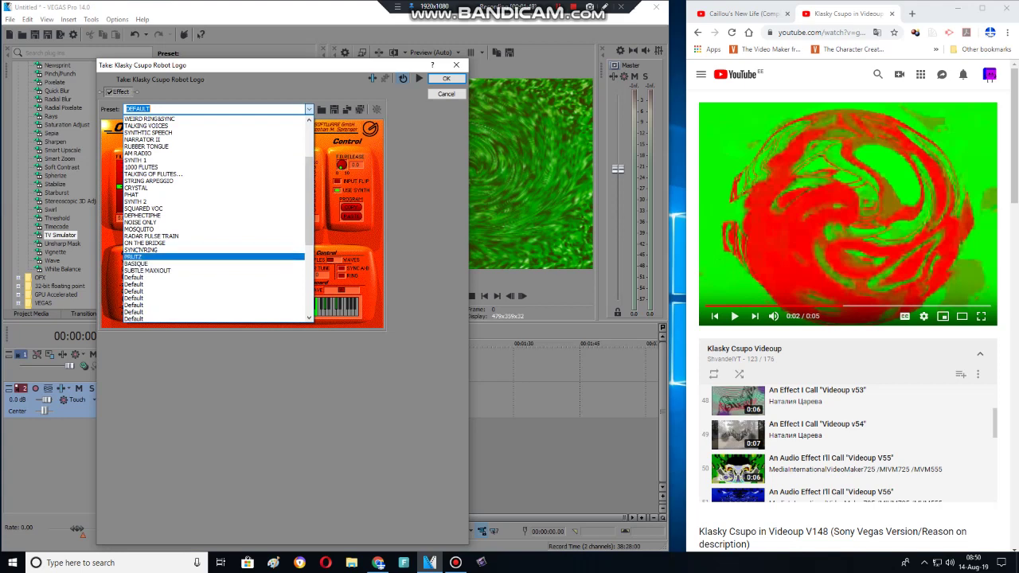
pyautogui.press('Return')
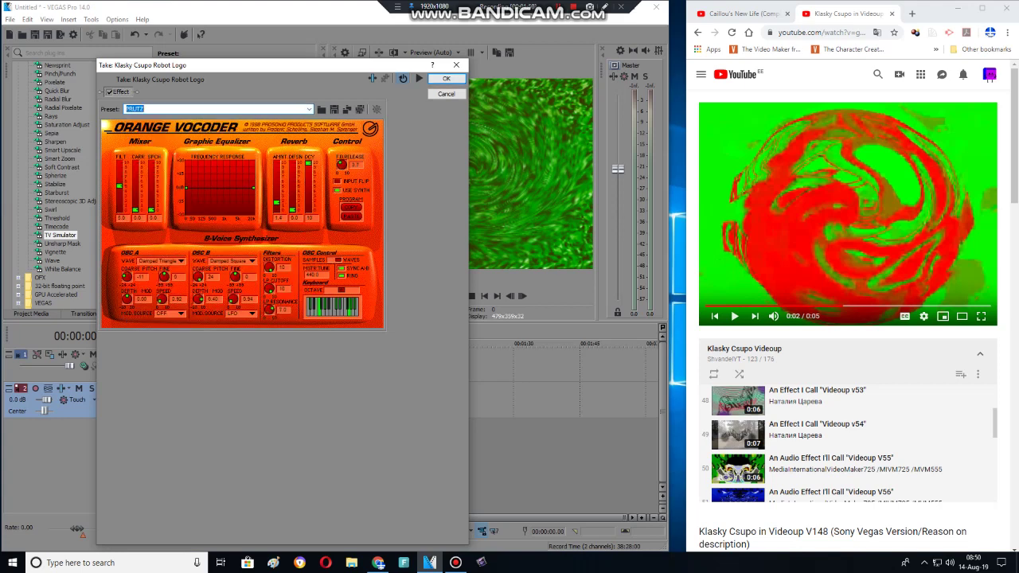
# Process the vocoder effect into a new audio take and briefly preview the result from the timeline start
pyautogui.press('Return')
pyautogui.press('Return')
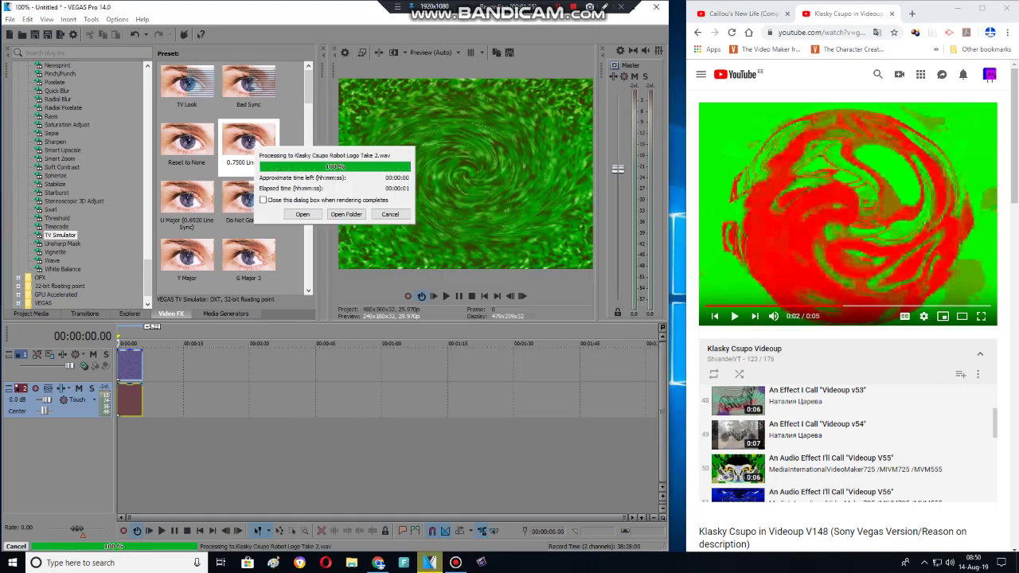
pyautogui.press('space')
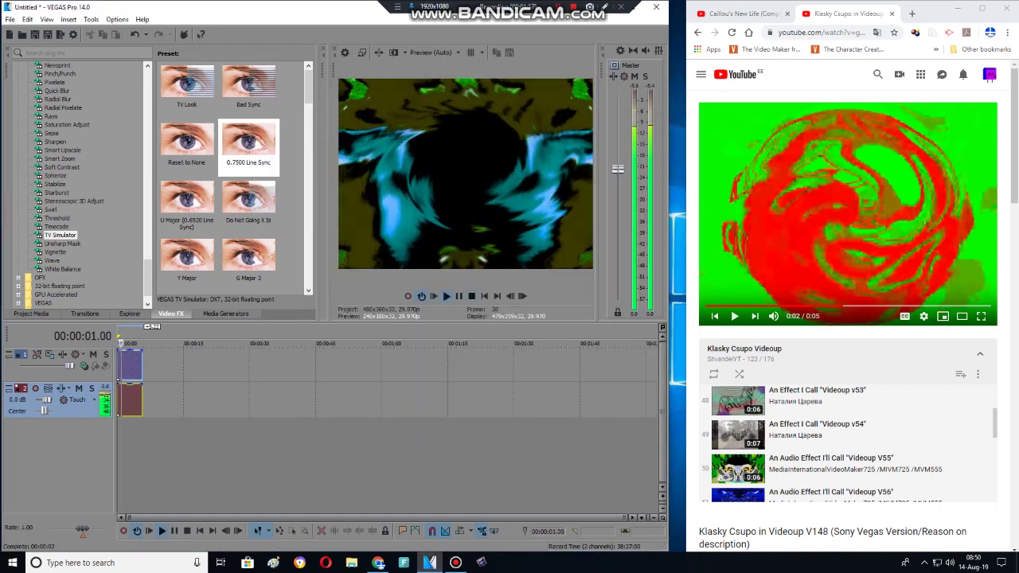
pyautogui.press('space')
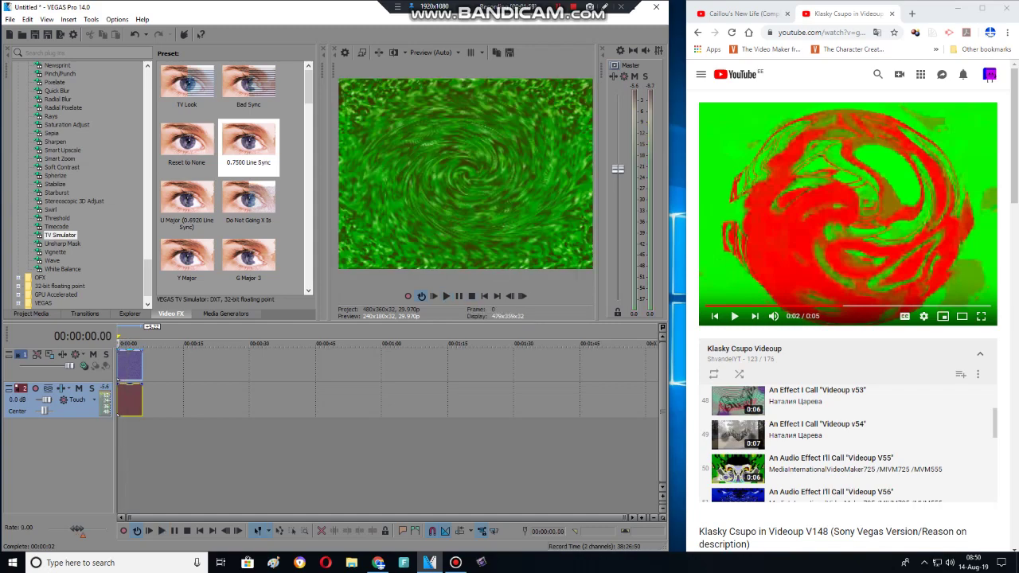
# Add the Pitch Shift plug-in to the processed audio event's effects, checking the reference video up to 0:04 along the way
pyautogui.rightClick(122, 393)
pyautogui.click(163, 106)
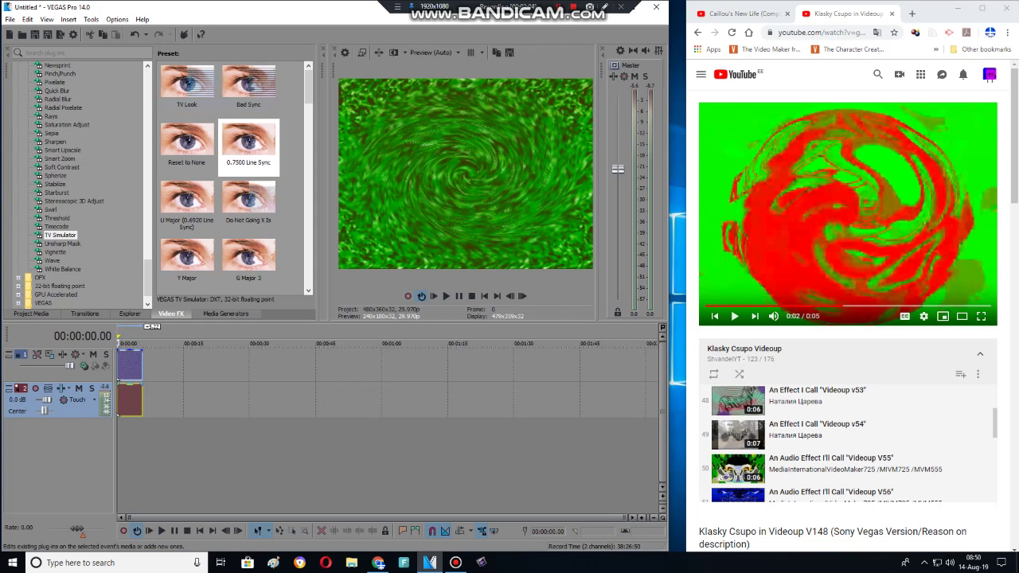
pyautogui.click(735, 316)
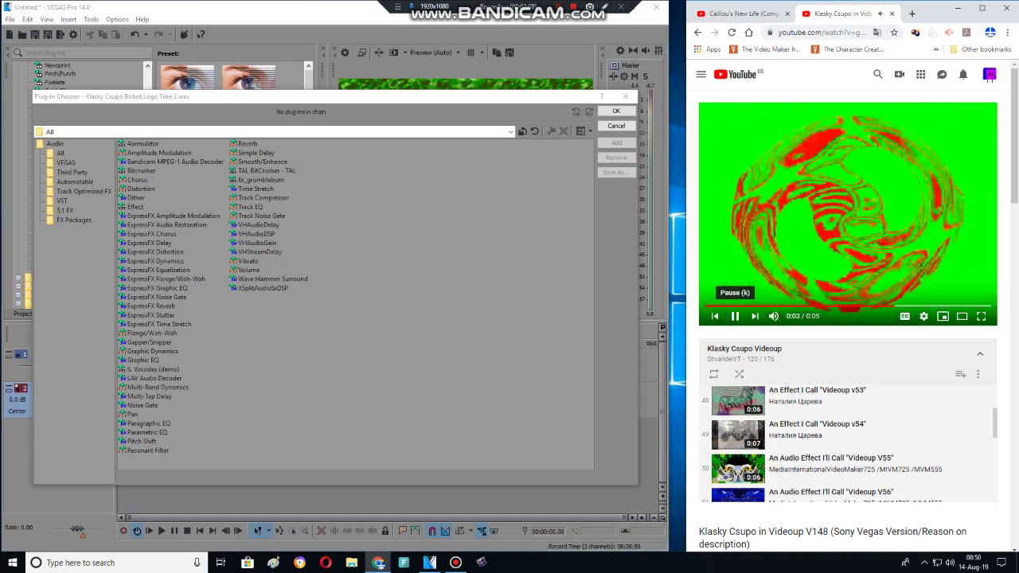
pyautogui.click(735, 316)
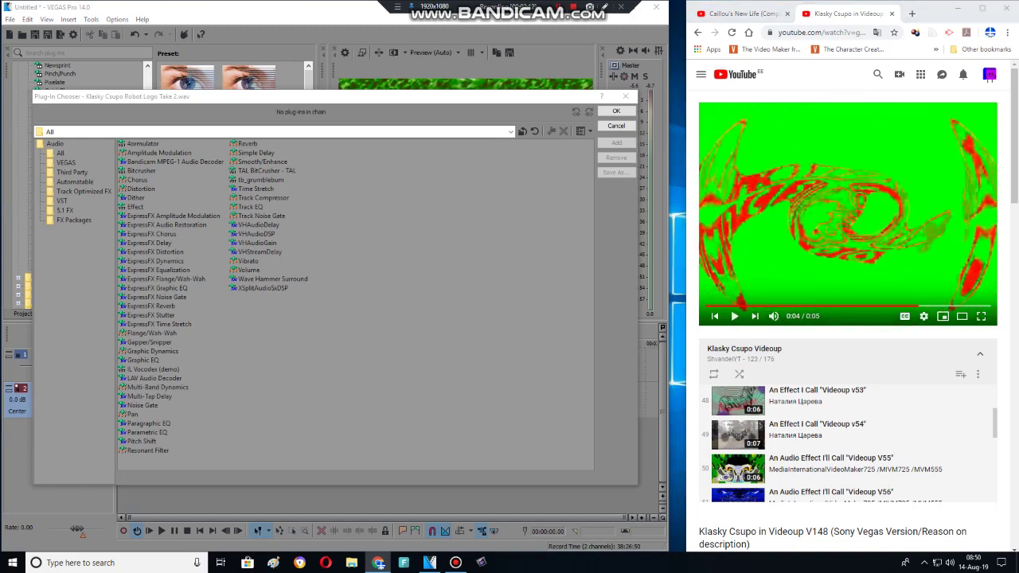
pyautogui.doubleClick(142, 441)
pyautogui.click(616, 112)
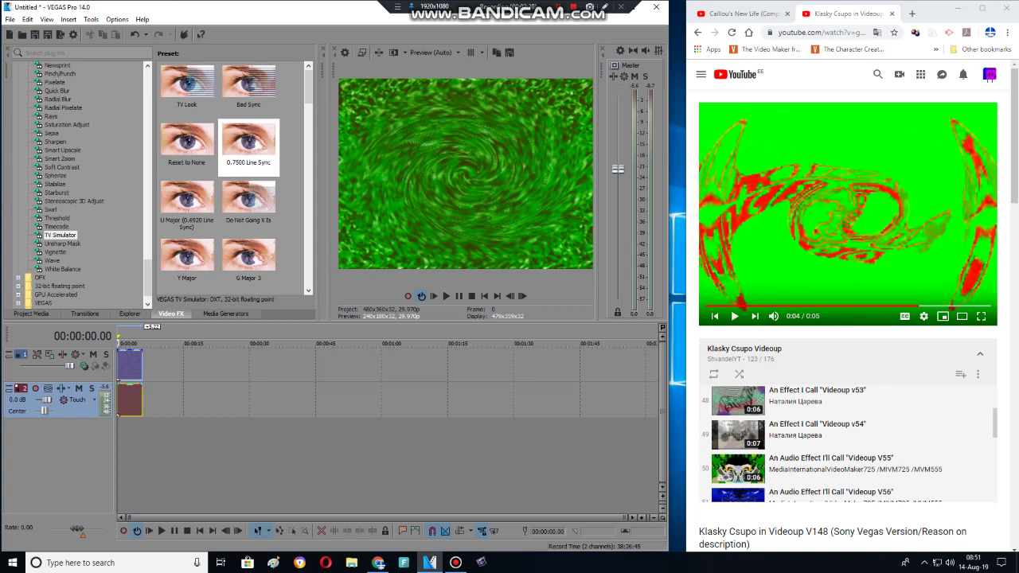
# Preserve duration in Pitch Shift with mode A17. Drums, unpitched (minimum echo), and set the shift to -12 semitones
pyautogui.click(109, 211)
pyautogui.click(196, 222)
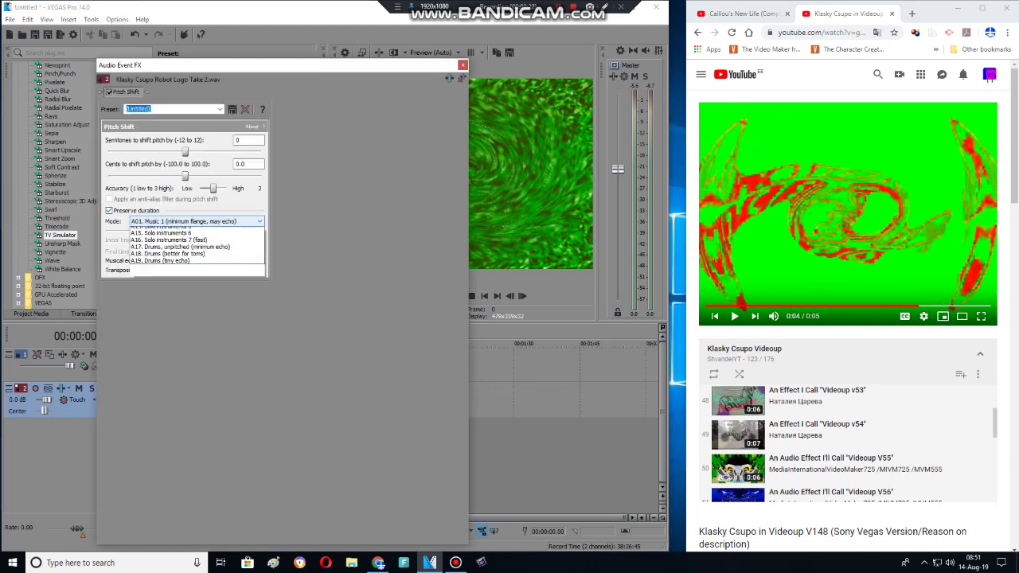
pyautogui.click(196, 342)
pyautogui.moveTo(185, 152); pyautogui.dragTo(109, 152)
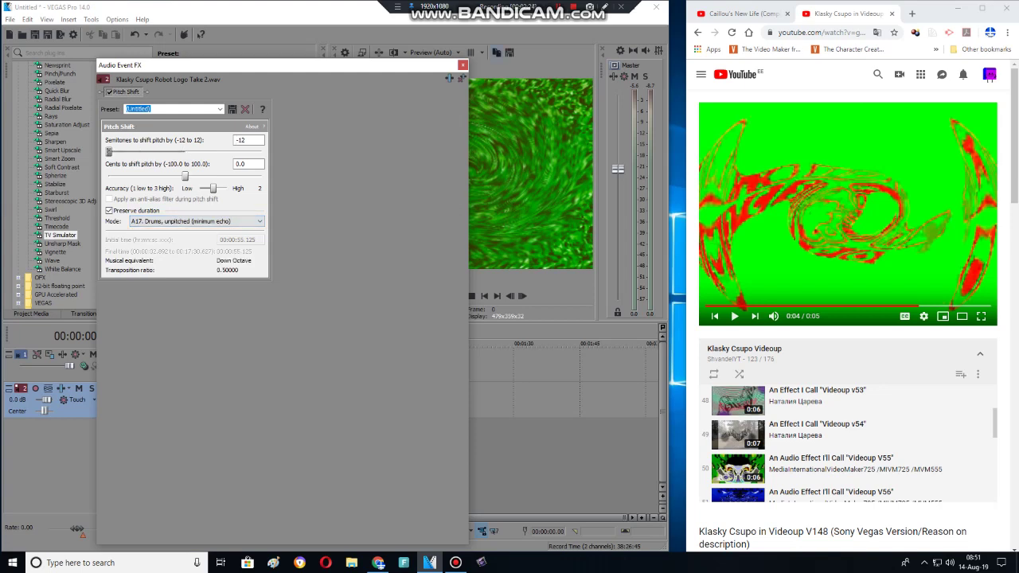
pyautogui.click(463, 65)
# Duplicate the audio track and reduce the downward pitch shift on the copy's event
pyautogui.rightClick(187, 407)
pyautogui.moveTo(231, 343)
pyautogui.click(219, 314)
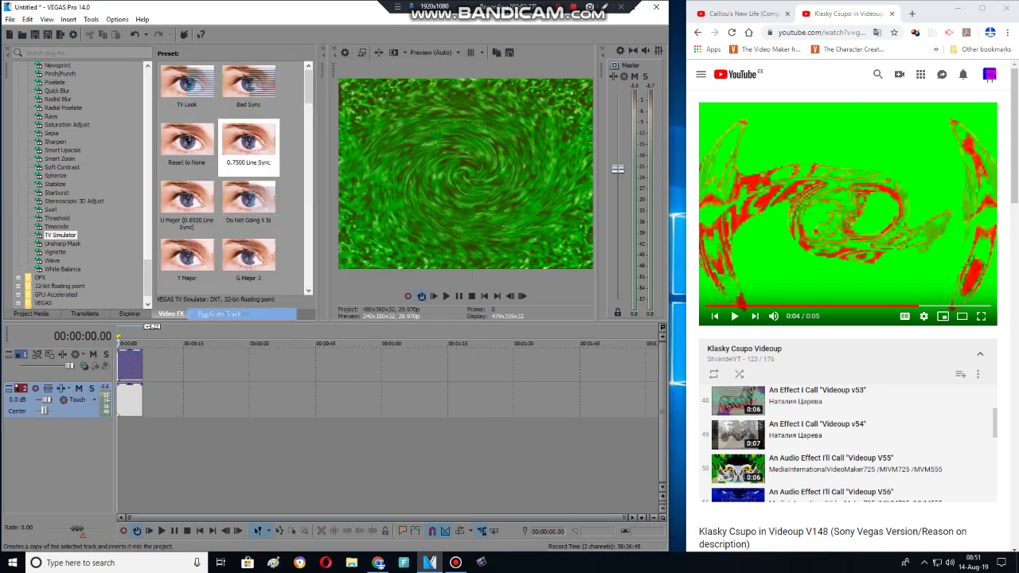
pyautogui.rightClick(128, 434)
pyautogui.click(163, 149)
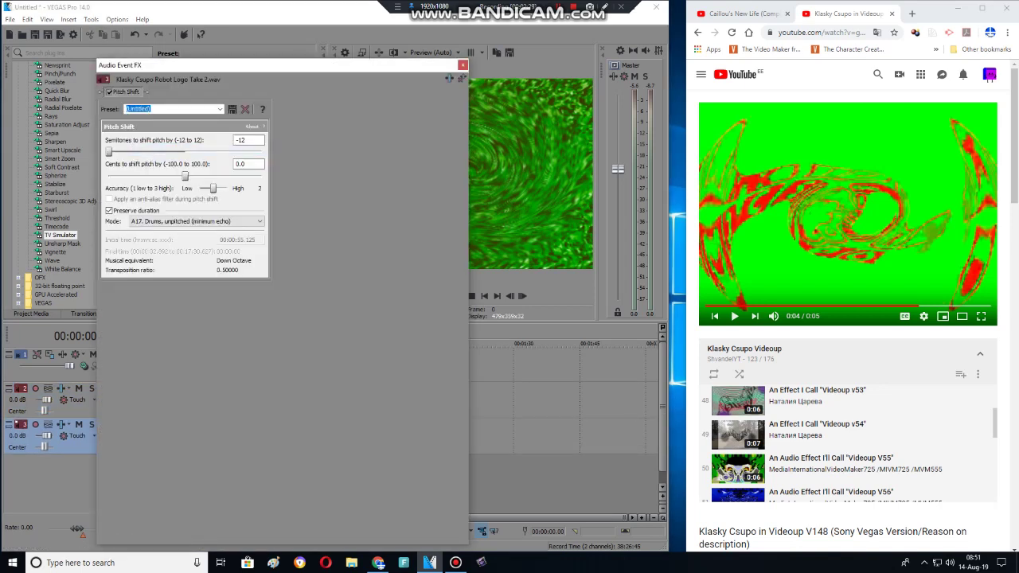
pyautogui.moveTo(109, 152); pyautogui.dragTo(134, 152)
pyautogui.click(462, 66)
# Duplicate audio track 3 twice and set the pitch shift of the event on track 4 to -4 semitones
pyautogui.rightClick(165, 449)
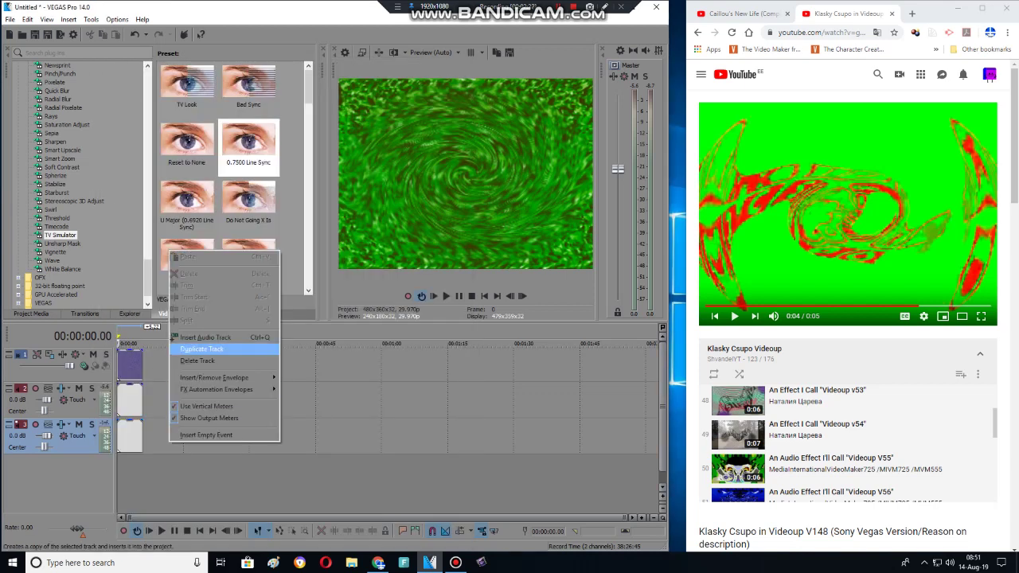
pyautogui.click(200, 346)
pyautogui.rightClick(166, 450)
pyautogui.click(199, 357)
pyautogui.rightClick(131, 481)
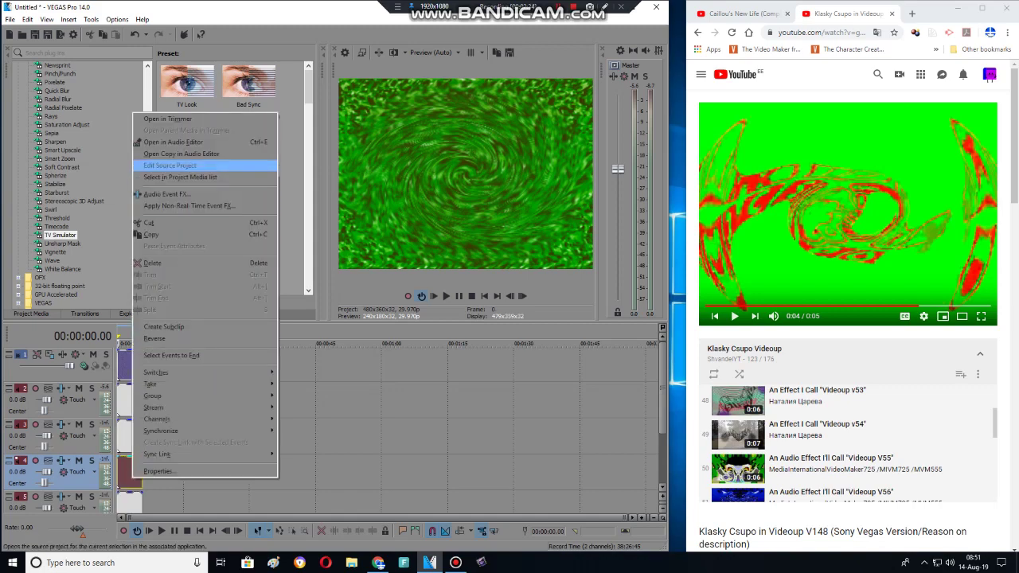
pyautogui.click(192, 193)
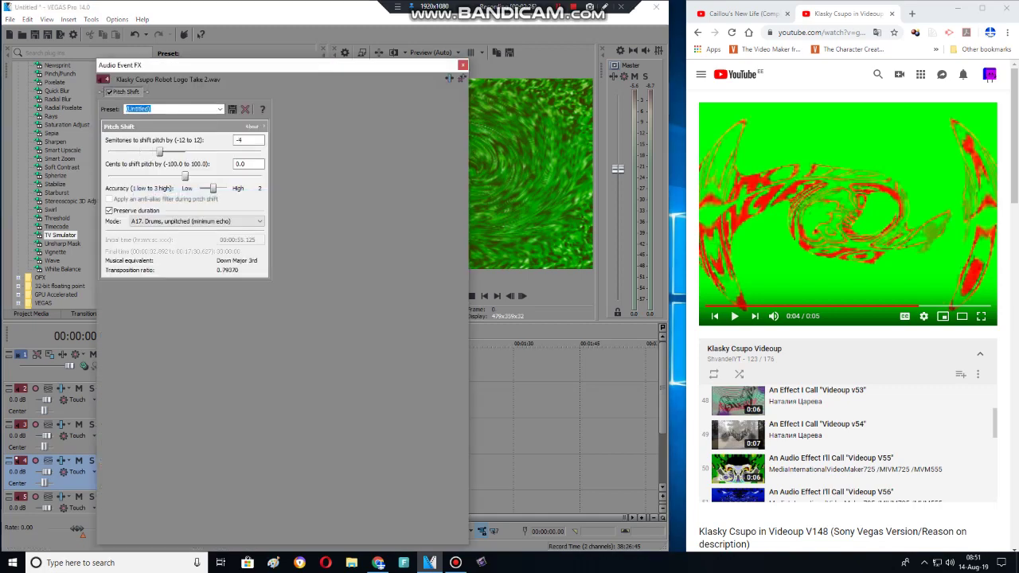
pyautogui.click(462, 65)
# Set the pitch shift of the audio event on track 5 to 4 semitones
pyautogui.rightClick(131, 503)
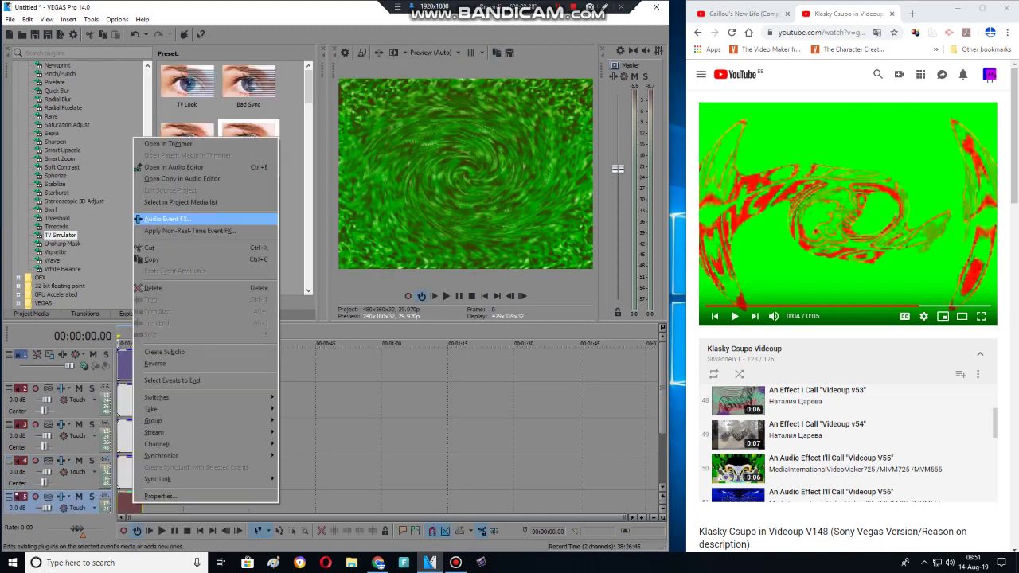
pyautogui.click(137, 219)
pyautogui.moveTo(134, 151); pyautogui.dragTo(211, 151)
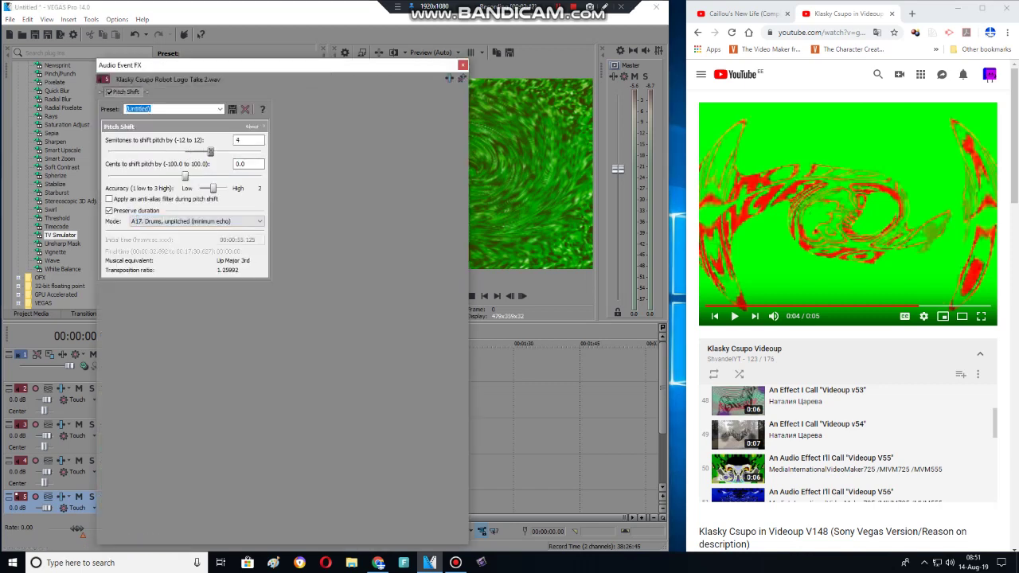
pyautogui.click(463, 64)
# Duplicate the audio track shifted by 4 semitones twice, checking the event's pitch shift settings between copies
pyautogui.rightClick(179, 438)
pyautogui.moveTo(239, 374)
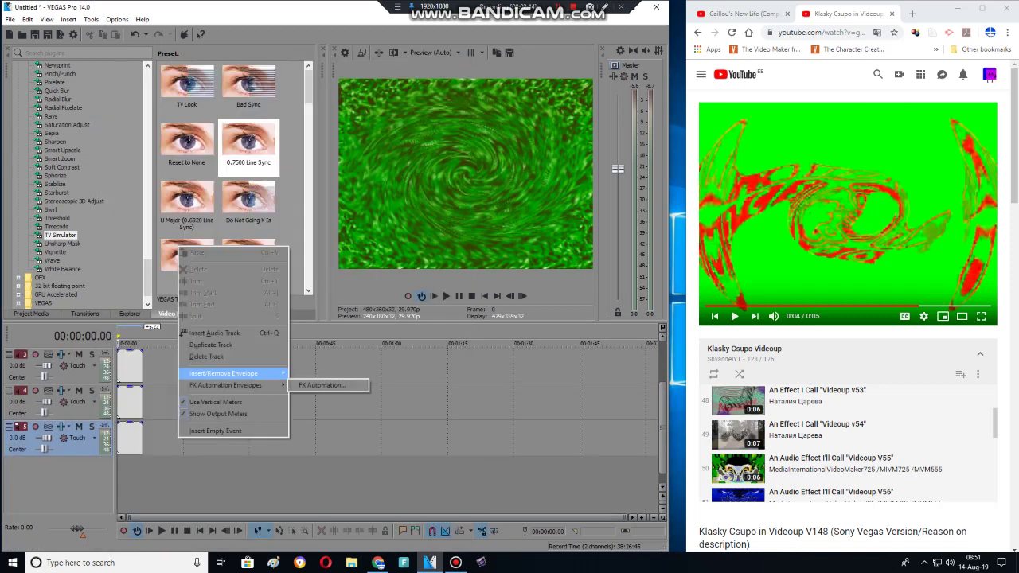
pyautogui.click(211, 345)
pyautogui.rightClick(141, 439)
pyautogui.click(175, 156)
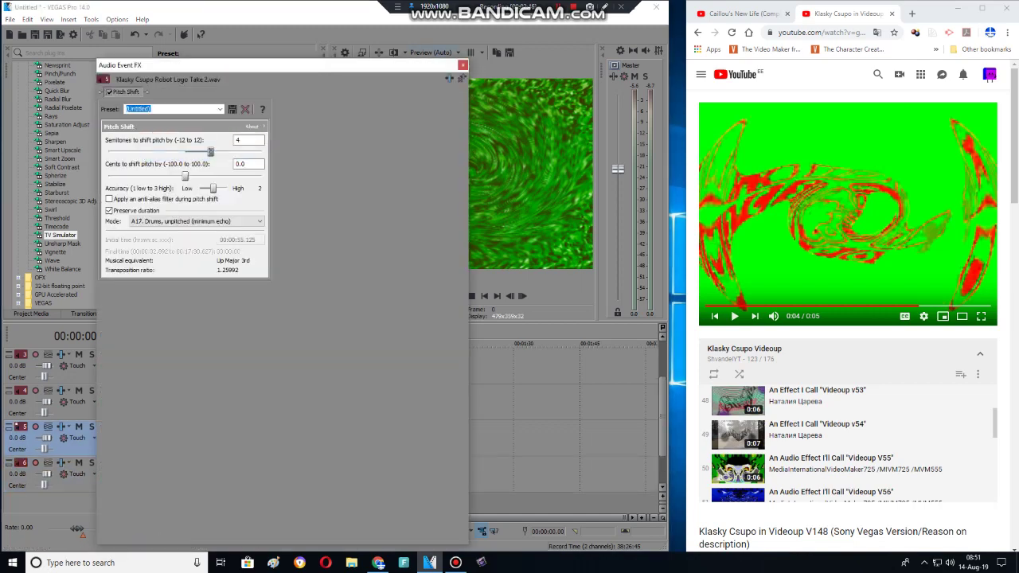
pyautogui.click(463, 64)
pyautogui.rightClick(179, 470)
pyautogui.click(211, 375)
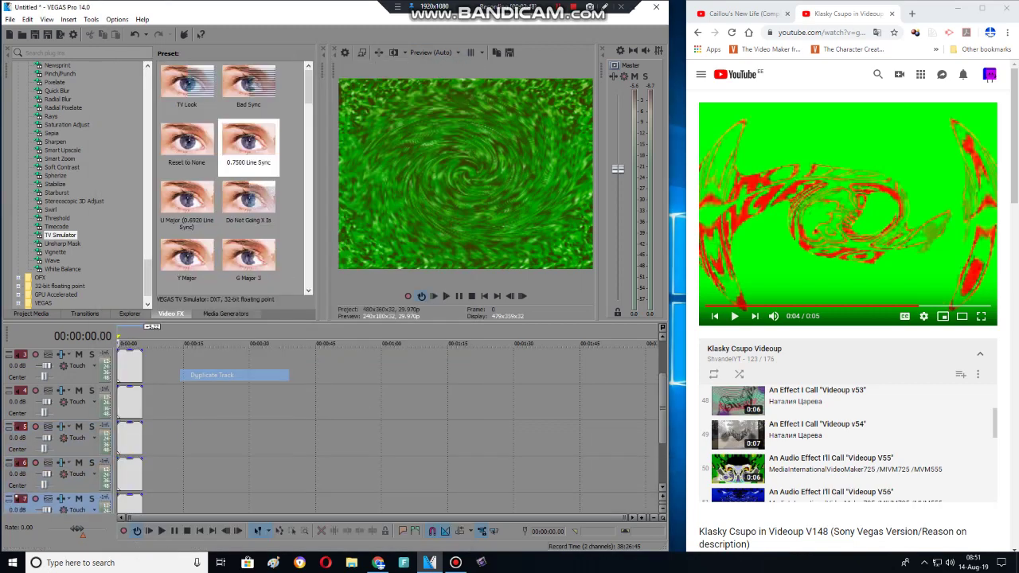
# Raise the pitch shift of the audio event on track 7 to slightly above 6 semitones
pyautogui.rightClick(122, 502)
pyautogui.click(169, 219)
pyautogui.doubleClick(242, 140)
pyautogui.write('6')
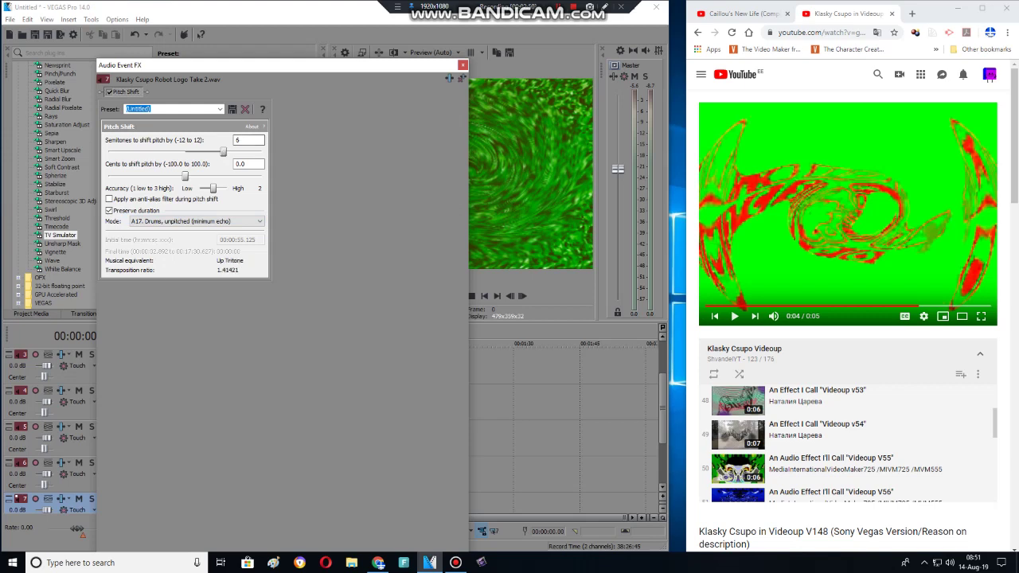
pyautogui.moveTo(223, 151); pyautogui.dragTo(235, 151)
pyautogui.click(462, 64)
# Duplicate audio track 7, raise the copy's pitch shift to the maximum, and preview the layered tracks
pyautogui.moveTo(663, 407); pyautogui.dragTo(662, 437)
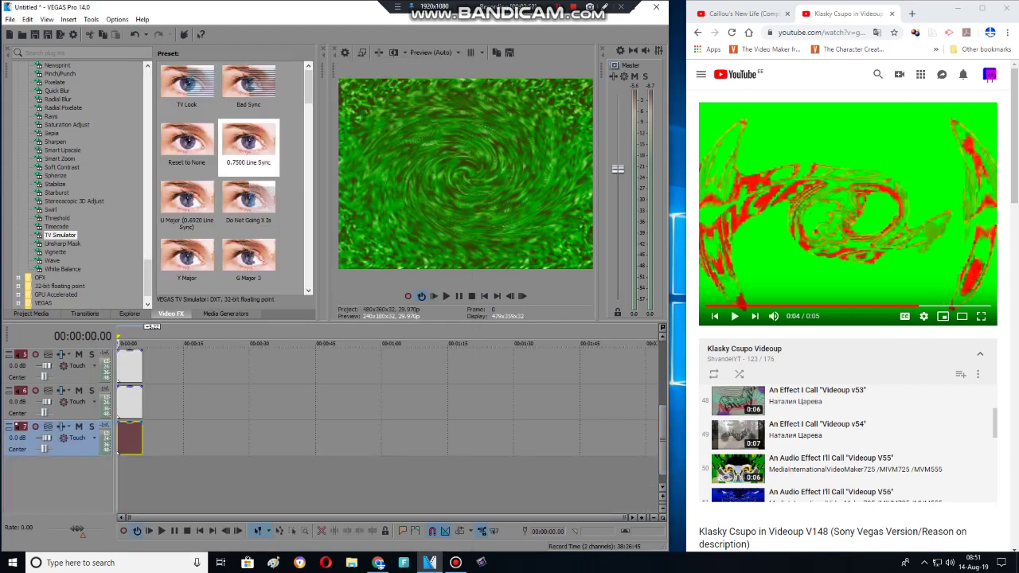
pyautogui.rightClick(192, 431)
pyautogui.click(219, 336)
pyautogui.rightClick(130, 472)
pyautogui.click(169, 187)
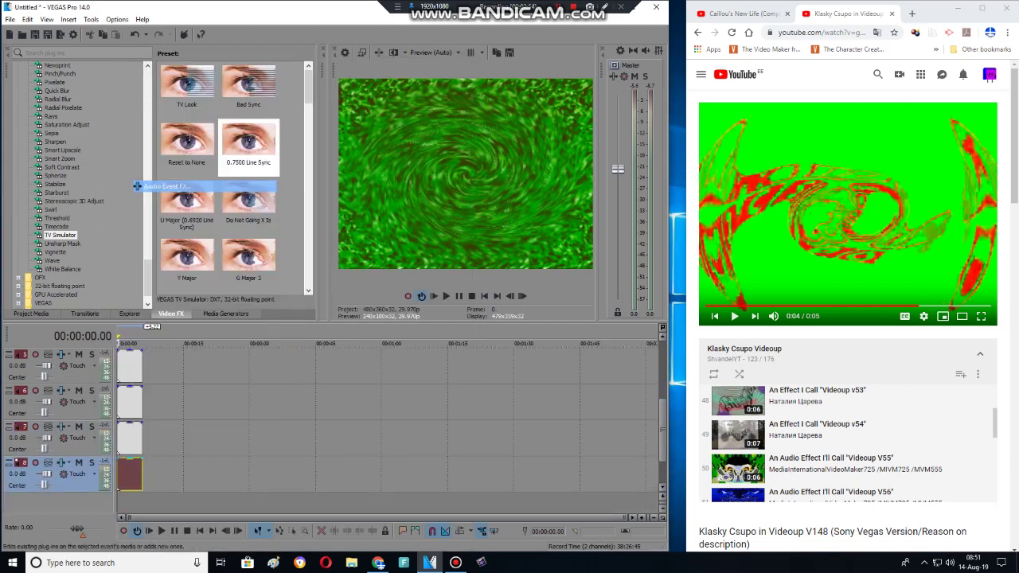
pyautogui.moveTo(237, 151); pyautogui.dragTo(262, 151)
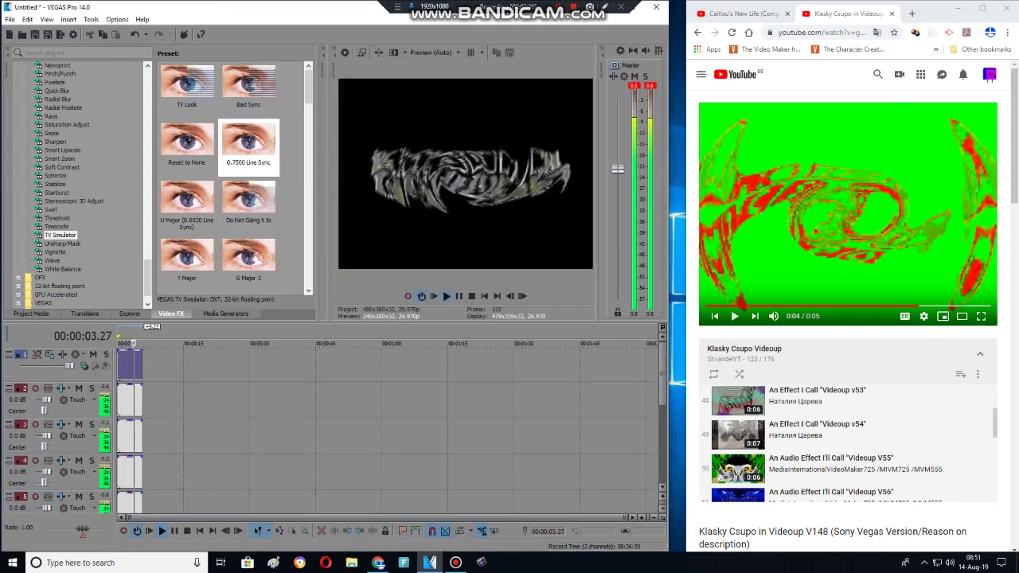
pyautogui.click(472, 296)
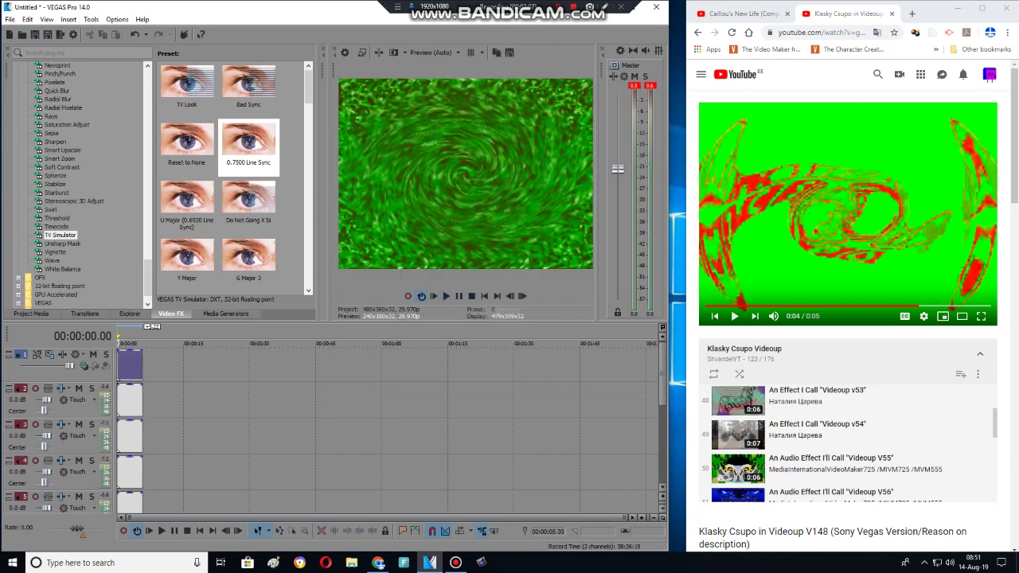
# Import the Pinkfong Animations's New Avatar image from the Desktop's GoAnimate Character folder into the project media
pyautogui.click(30, 313)
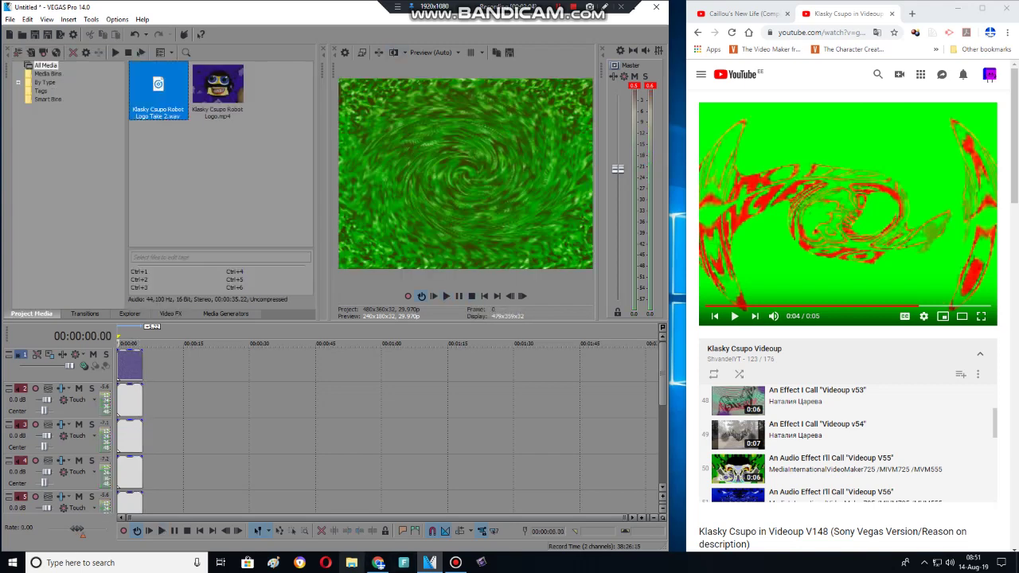
pyautogui.click(351, 563)
pyautogui.click(65, 215)
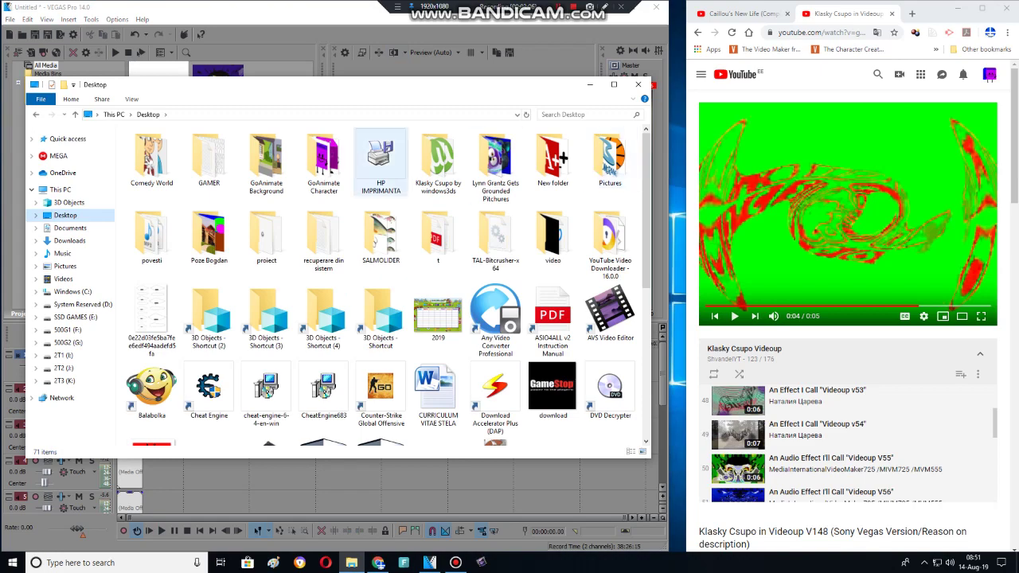
pyautogui.doubleClick(324, 155)
pyautogui.scroll(-10, 539, 247)
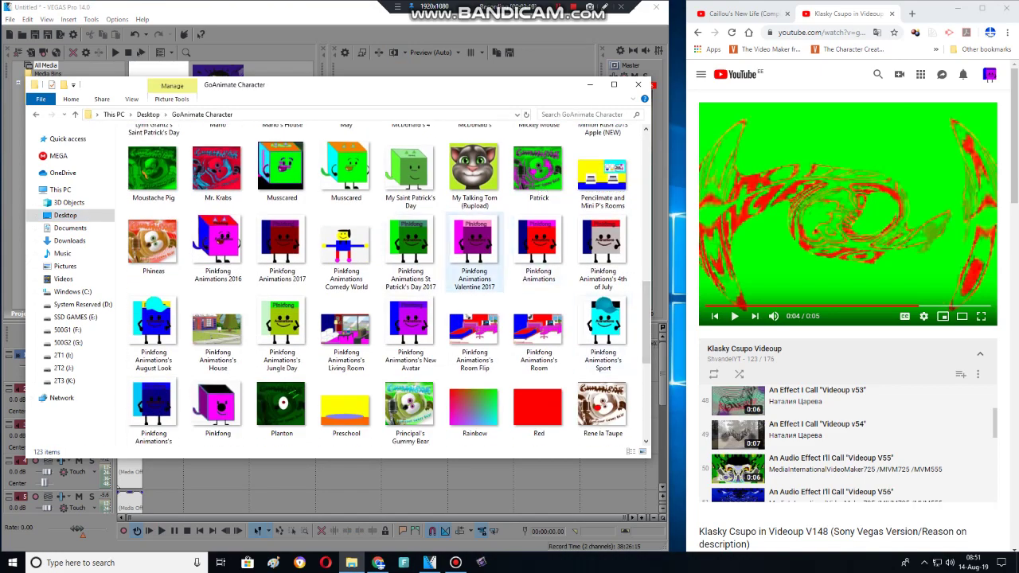
pyautogui.click(411, 327)
pyautogui.moveTo(410, 326); pyautogui.dragTo(277, 69)
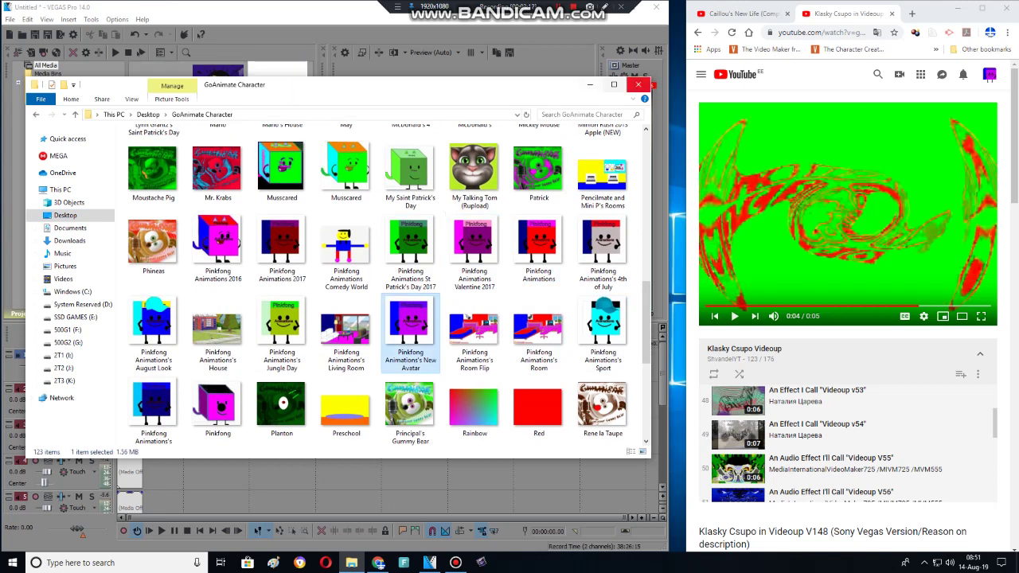
# Add the avatar image to the timeline on a new top track and apply the Image track motion preset to it
pyautogui.click(638, 85)
pyautogui.doubleClick(277, 86)
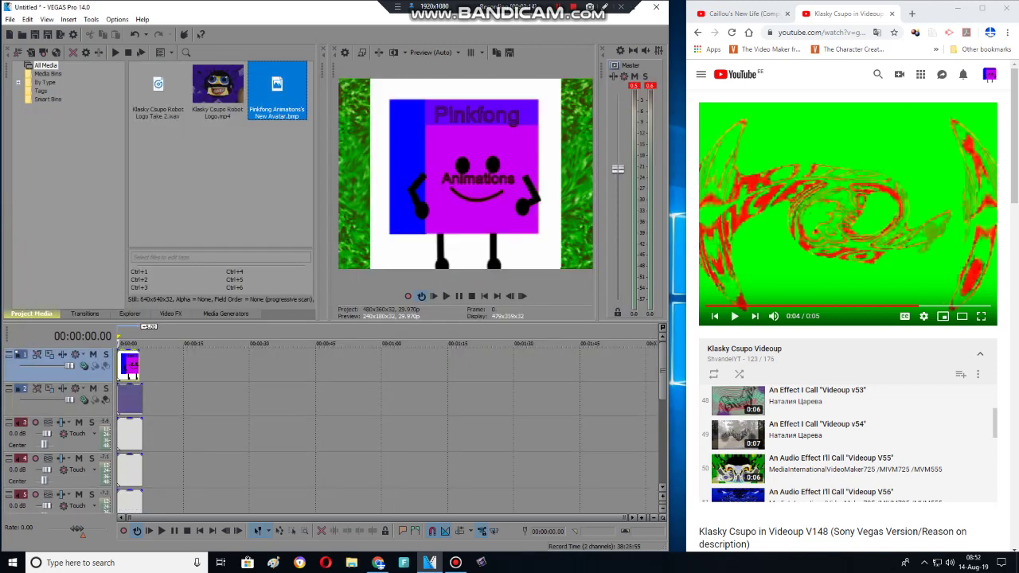
pyautogui.click(49, 354)
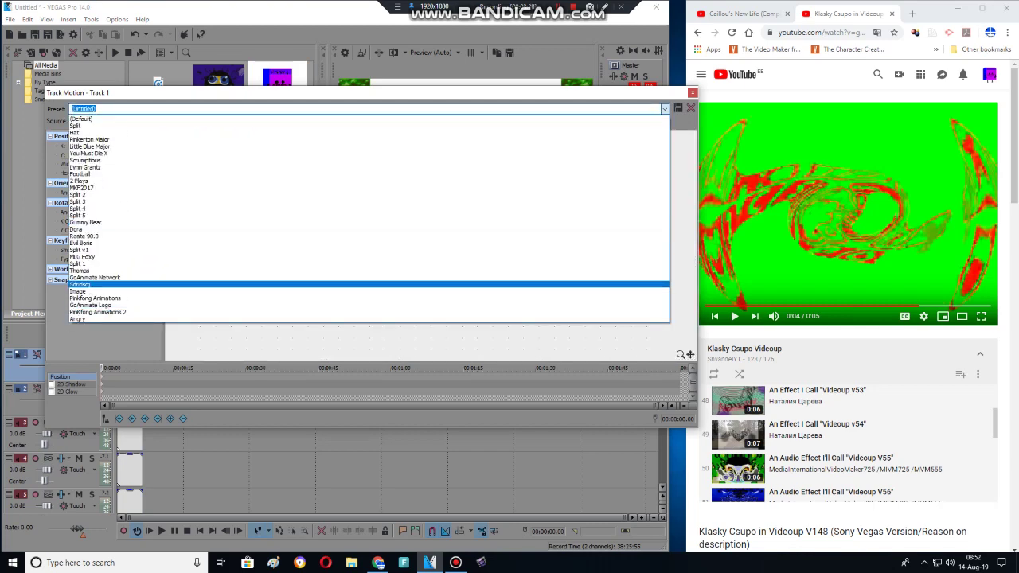
pyautogui.click(89, 291)
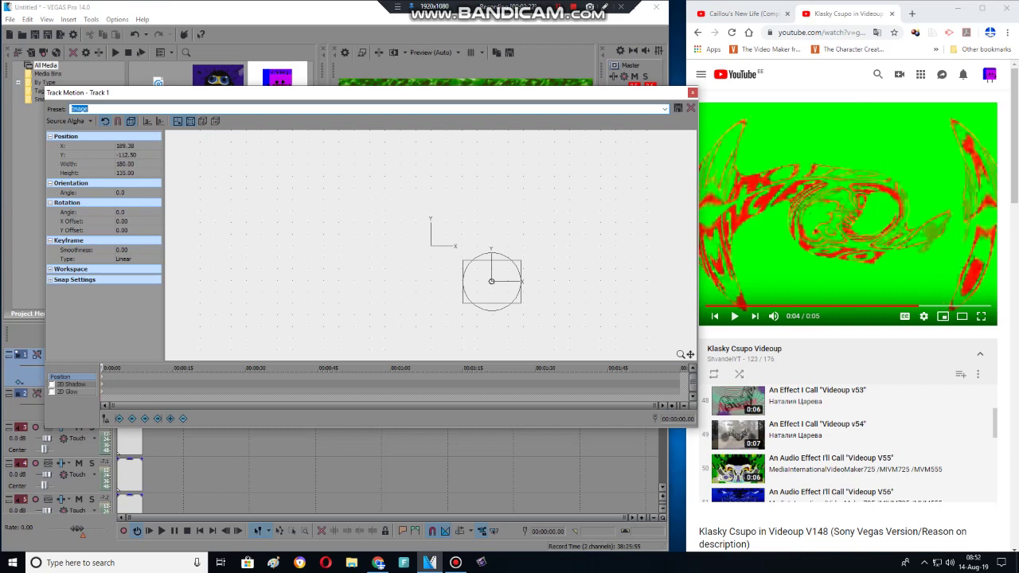
pyautogui.click(692, 93)
# Add the Pinkfong Animations 720p Titles & Text preset with frame height 720 and trim it to the length of the avatar event
pyautogui.click(226, 313)
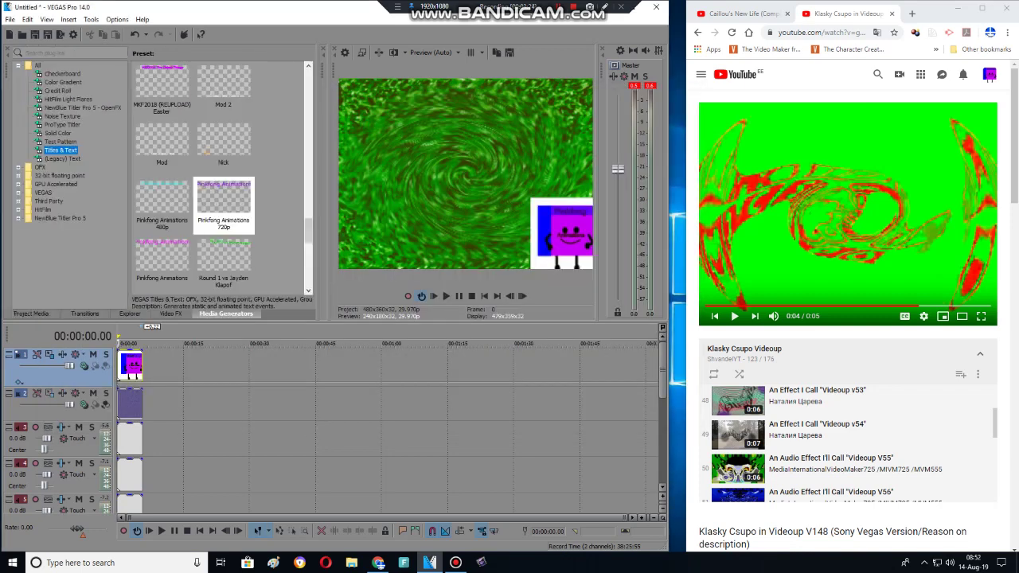
pyautogui.doubleClick(224, 203)
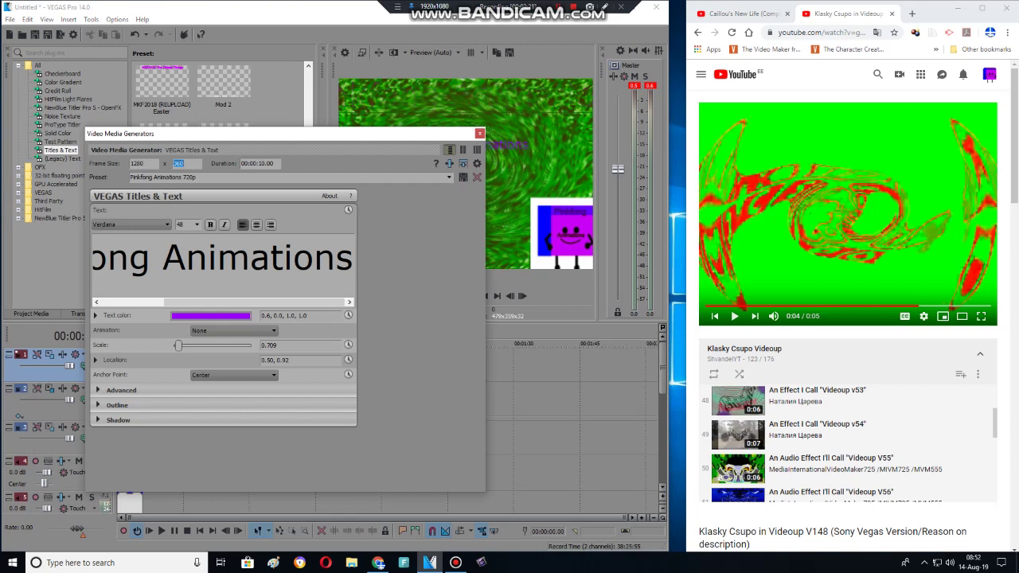
pyautogui.write('720')
pyautogui.press('Return')
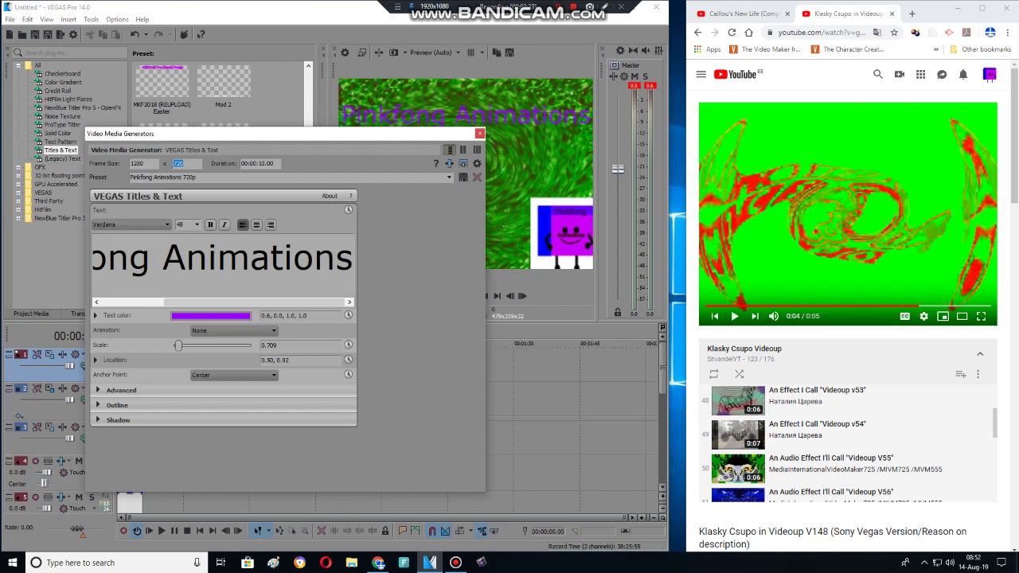
pyautogui.hotkey('alt', 'F4')
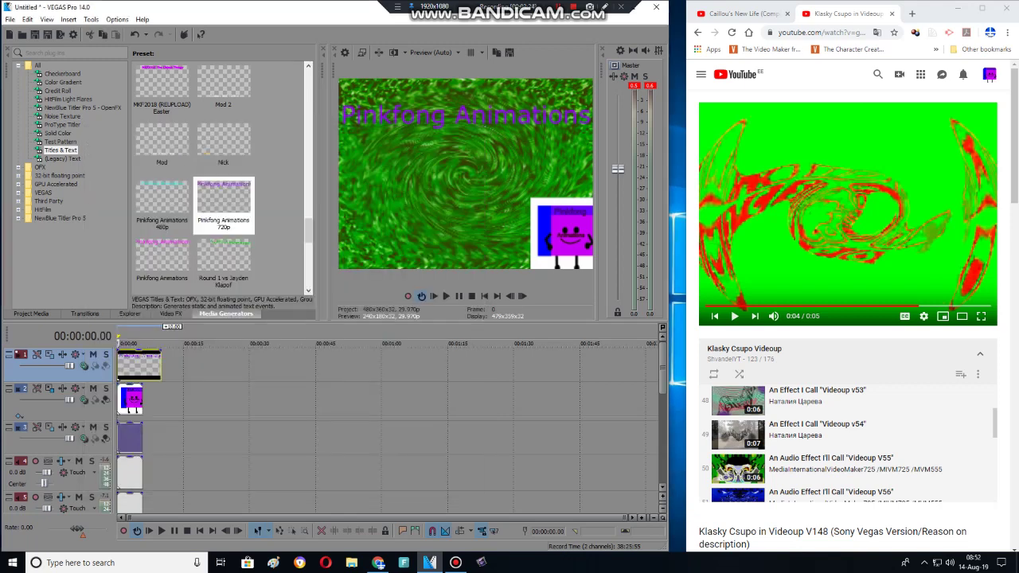
pyautogui.moveTo(161, 367); pyautogui.dragTo(143, 367)
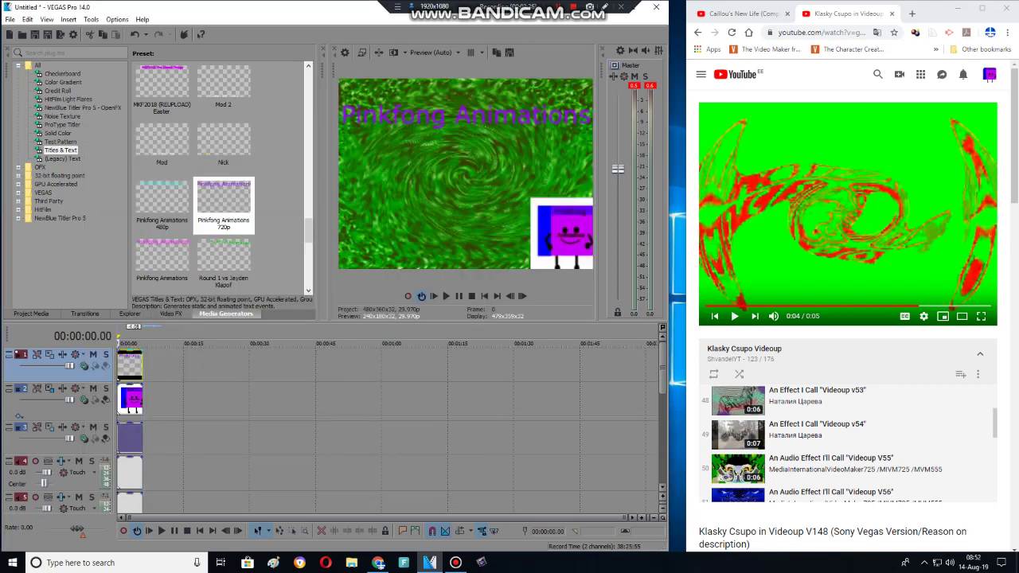
# Start the render settings and enter An Call I Call "Videoup as the output file name
pyautogui.click(61, 35)
pyautogui.write('Ac')
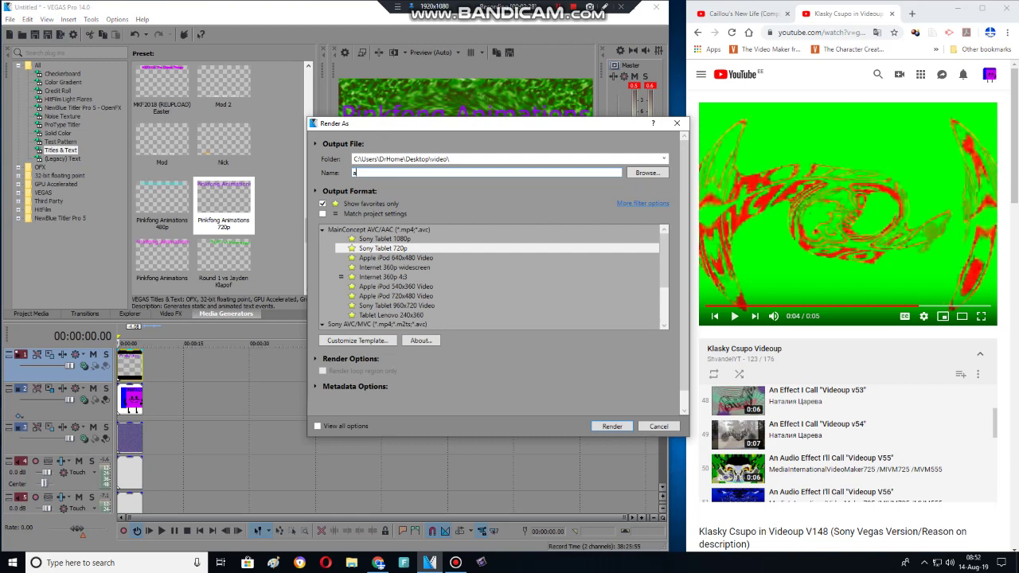
pyautogui.press('BackSpace')
pyautogui.write('n Call I Call')
pyautogui.hotkey('shift', "'")
pyautogui.write("'''Videoup")
# Look through the Klasky Csupo Videoup playlist for the latest version numbers and open the Videoup v128 video, pausing it
pyautogui.moveTo(994, 422); pyautogui.dragTo(994, 460)
pyautogui.scroll(-3, 848, 442)
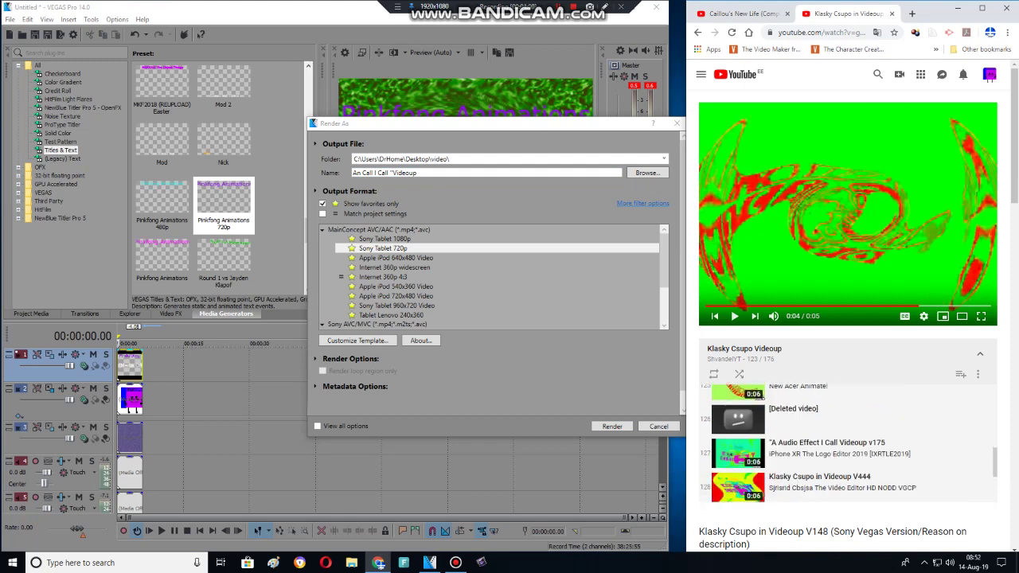
pyautogui.scroll(3, 848, 442)
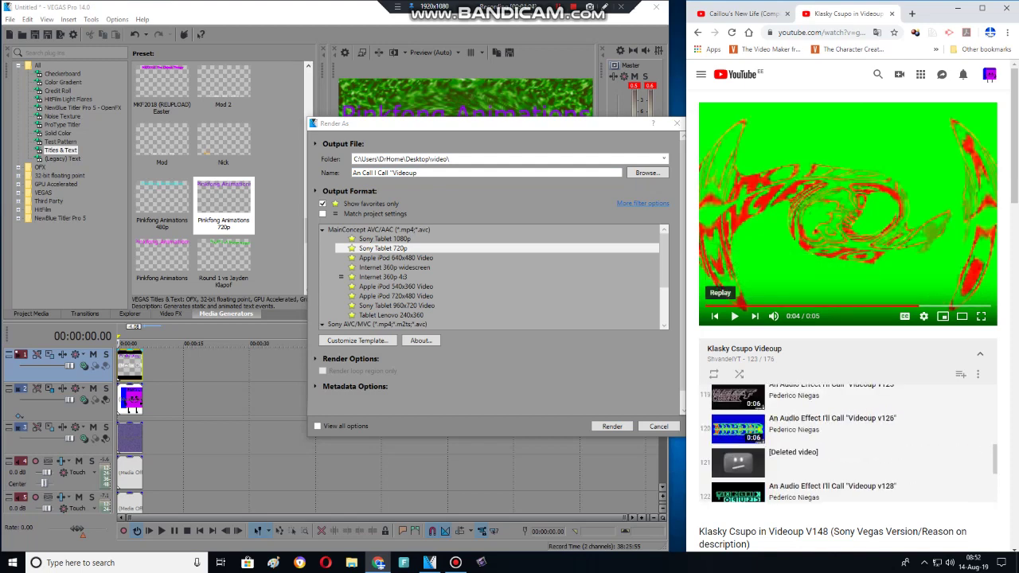
pyautogui.click(734, 316)
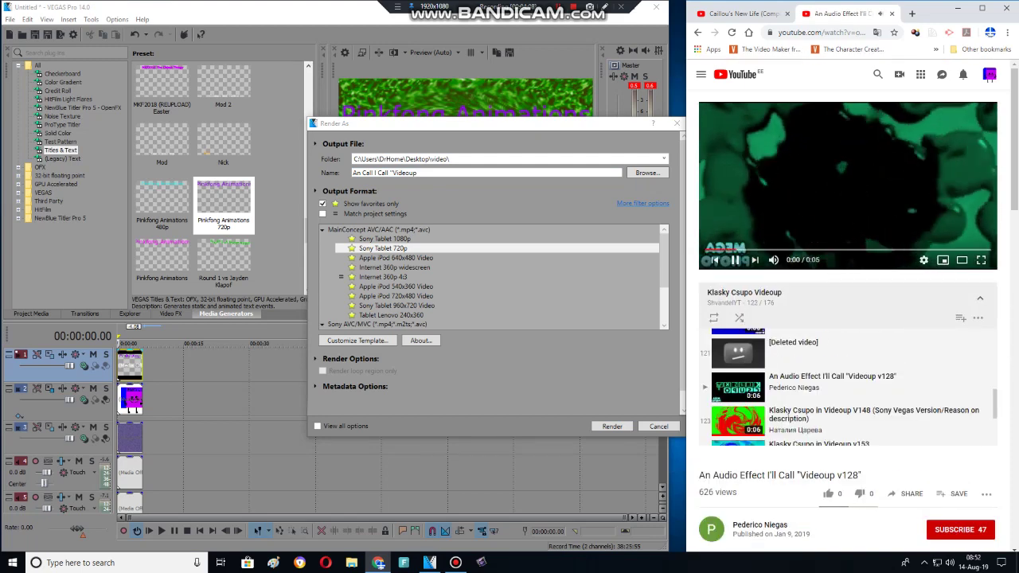
pyautogui.click(735, 260)
# Append V129 to the file name, set the output folder to Documents, start the render and cancel it
pyautogui.click(417, 173)
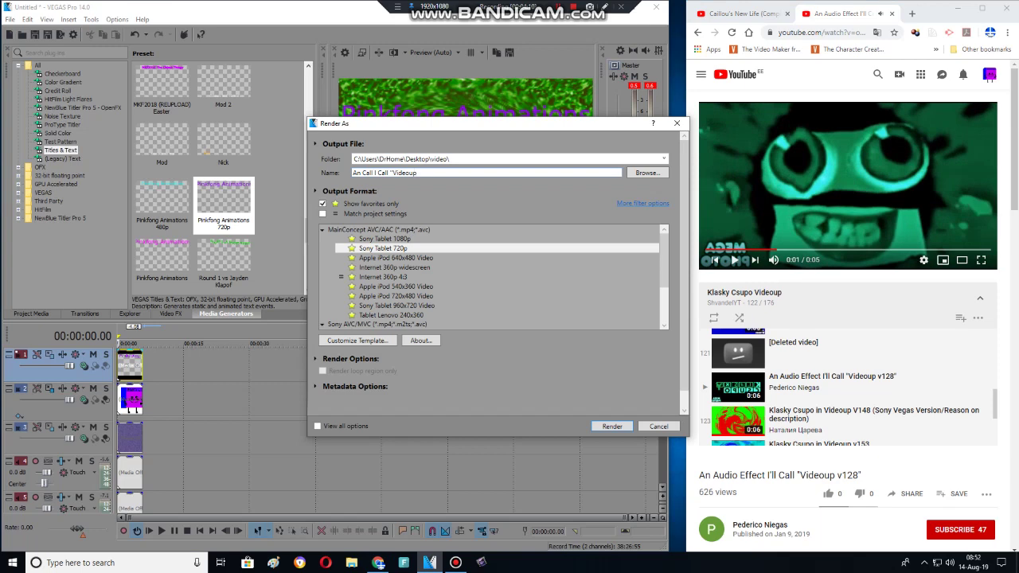
pyautogui.write('V129')
pyautogui.click(664, 159)
pyautogui.click(637, 182)
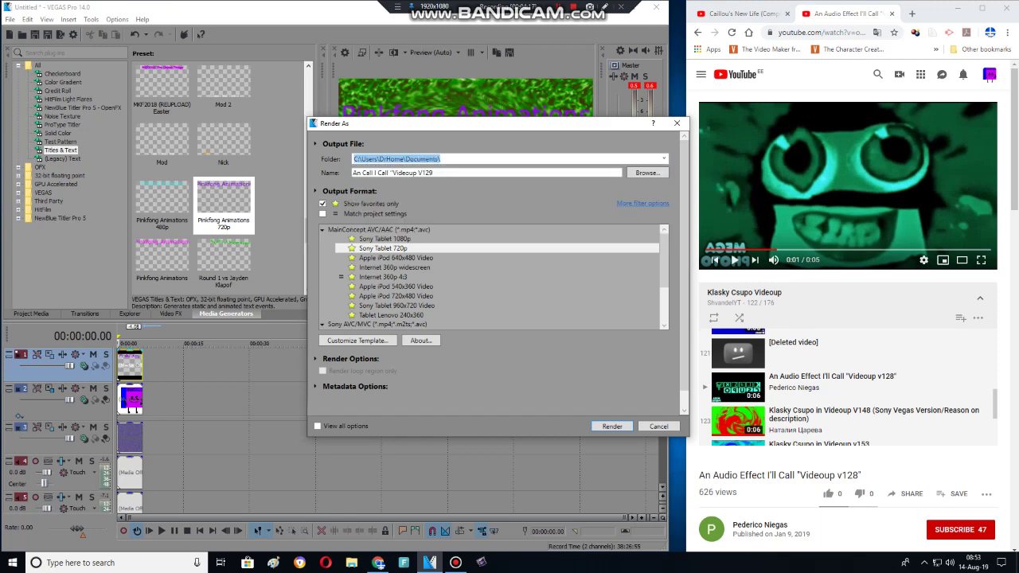
pyautogui.press('Return')
pyautogui.press('Escape')
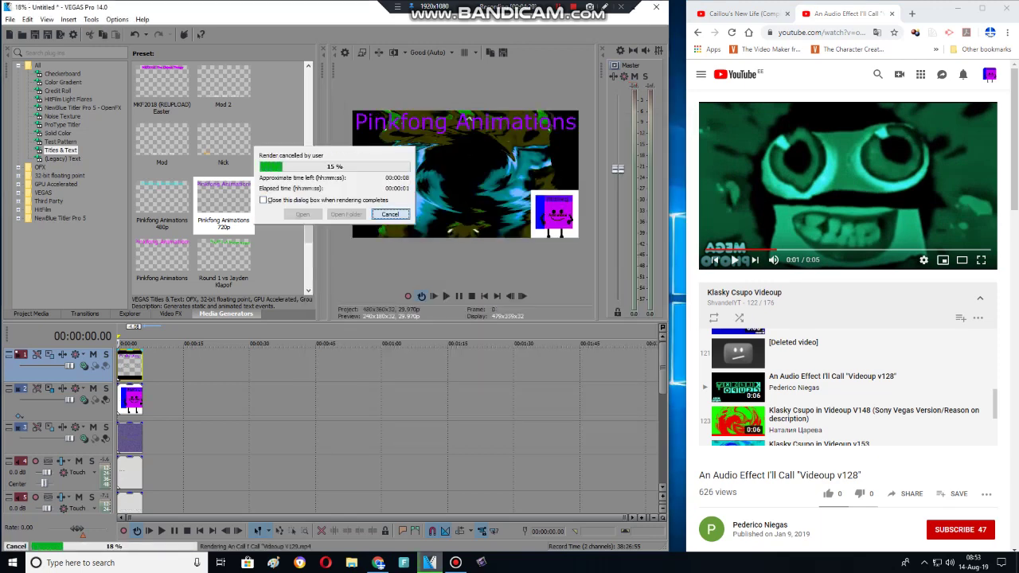
# Turn off Maintain aspect ratio in the Pan/Crop settings of the Klasky Csupo Robot Logo video event
pyautogui.rightClick(129, 431)
pyautogui.click(191, 134)
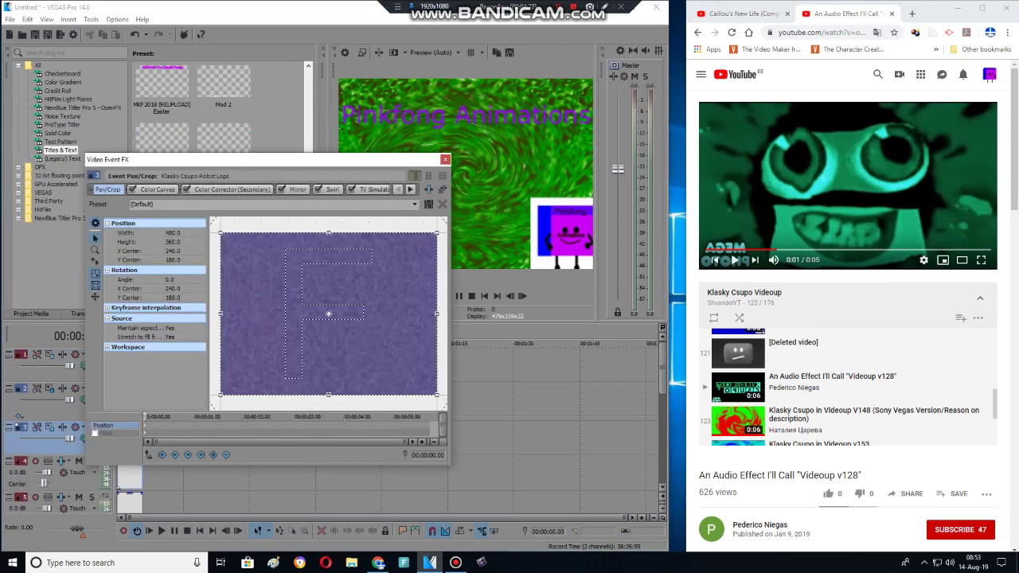
pyautogui.click(199, 337)
pyautogui.click(200, 337)
pyautogui.click(200, 328)
pyautogui.click(183, 343)
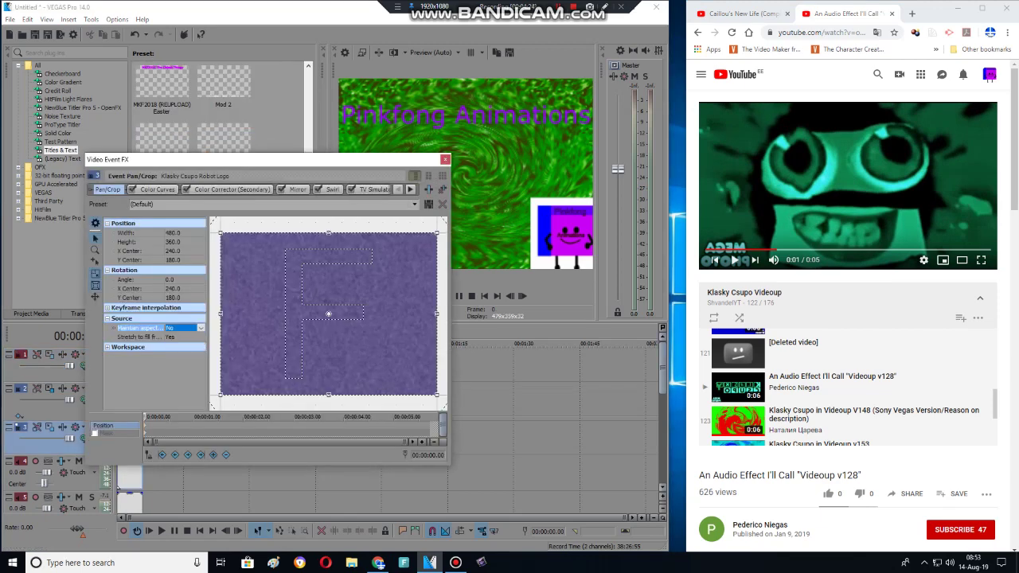
# Copy the title of the Videoup v128 video and reopen the project's render settings
pyautogui.tripleClick(780, 475)
pyautogui.rightClick(783, 475)
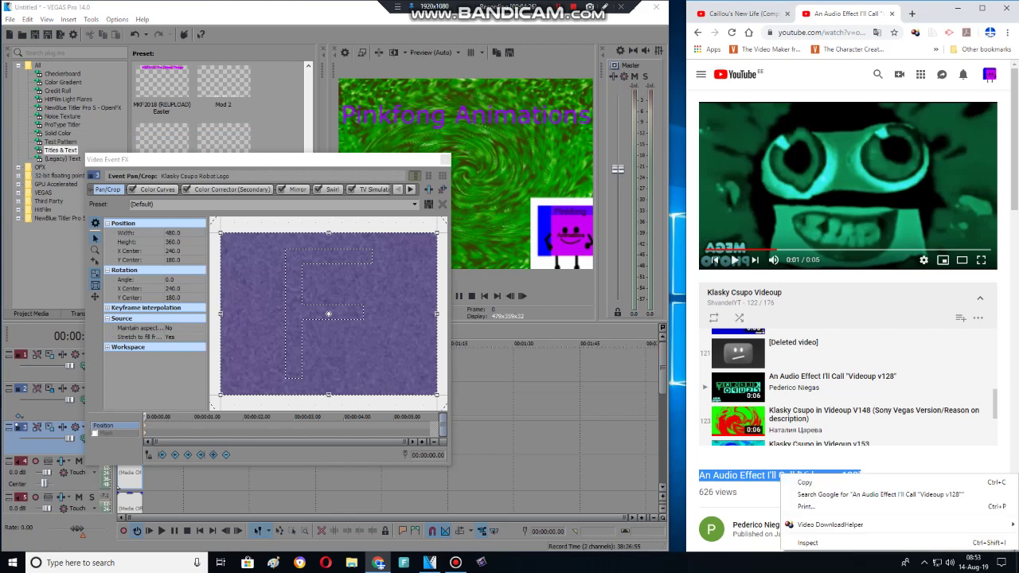
pyautogui.click(800, 481)
pyautogui.click(61, 35)
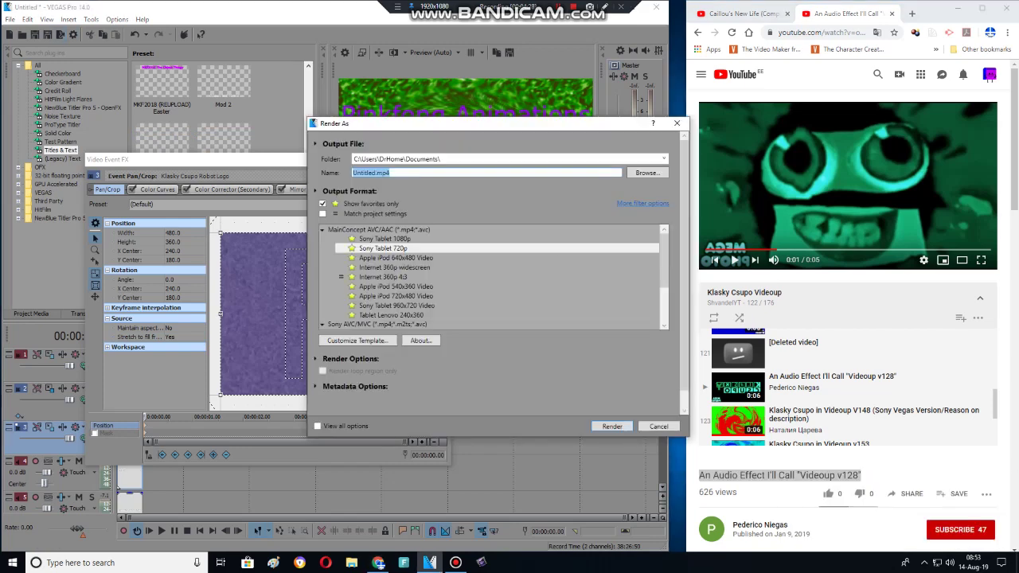
# Try to replace the render's file name with the copied title An Audio Effect I'll Call "Videoup v128"
pyautogui.rightClick(360, 172)
pyautogui.click(387, 202)
pyautogui.click(559, 317)
pyautogui.press('BackSpace')
pyautogui.press('BackSpace')
pyautogui.press('BackSpace')
pyautogui.press('BackSpace')
pyautogui.press('BackSpace')
pyautogui.press('BackSpace')
pyautogui.press('BackSpace')
pyautogui.press('BackSpace')
pyautogui.press('BackSpace')
pyautogui.press('BackSpace')
pyautogui.press('BackSpace')
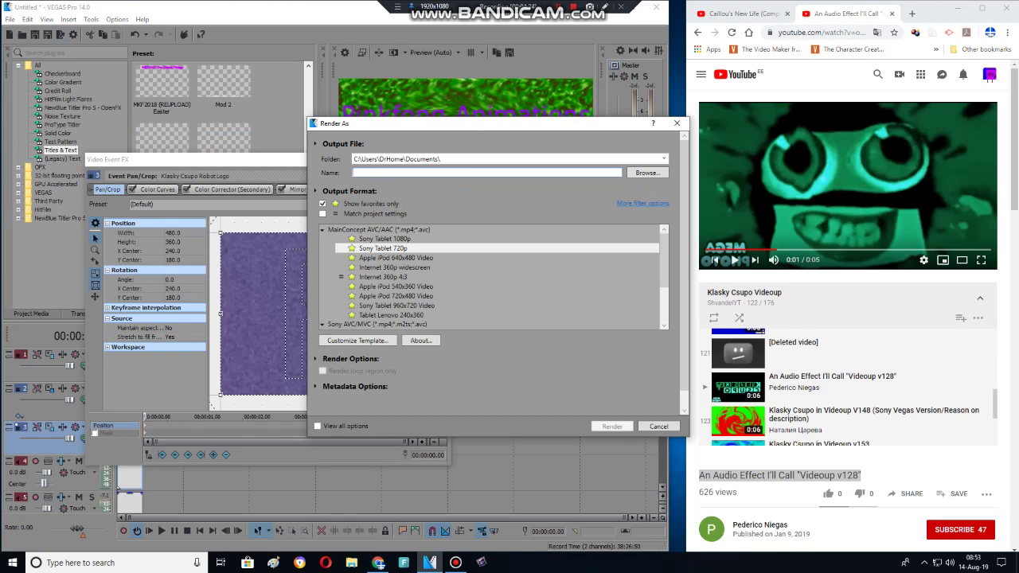
pyautogui.hotkey('ctrl', 'v')
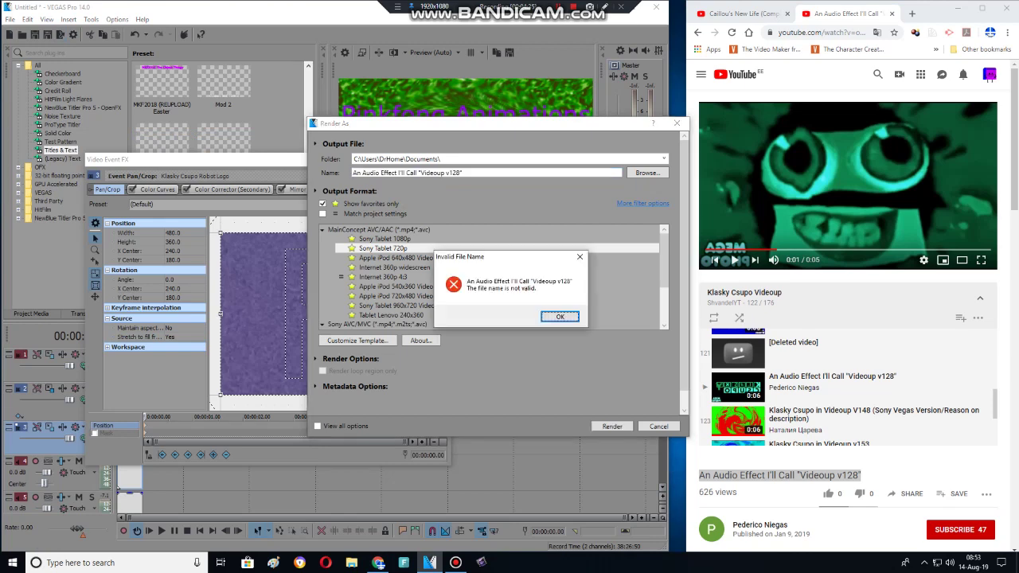
pyautogui.press('Return')
# Replace the output file name with Ac Audio Effet I'll Call "Videoup v129" and copy it
pyautogui.hotkey('ctrl', 'a')
pyautogui.write('z')
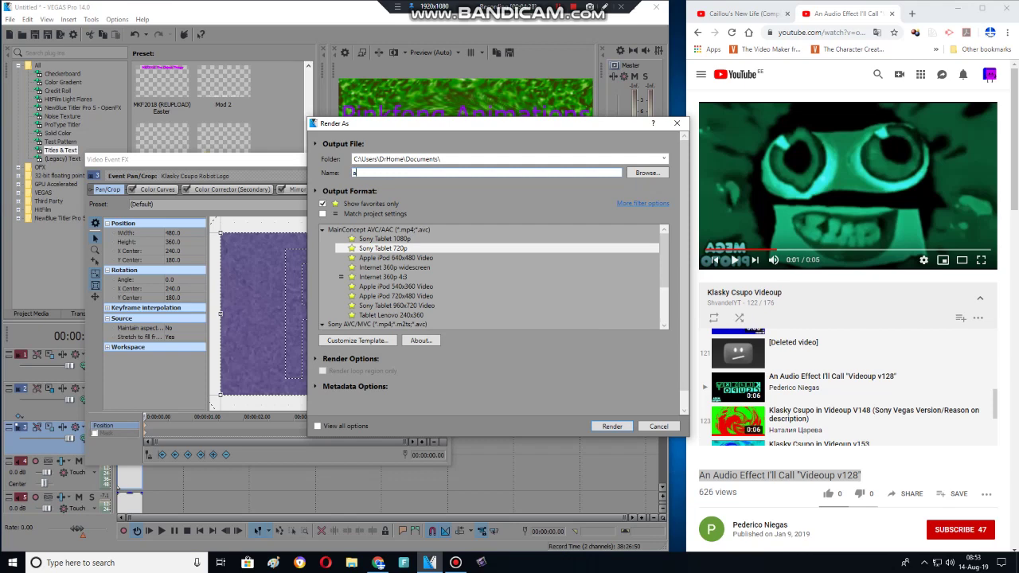
pyautogui.press('BackSpace')
pyautogui.write('Ac Audio Effet I\'ll Call "Videoup v129"')
pyautogui.hotkey('ctrl', 'a')
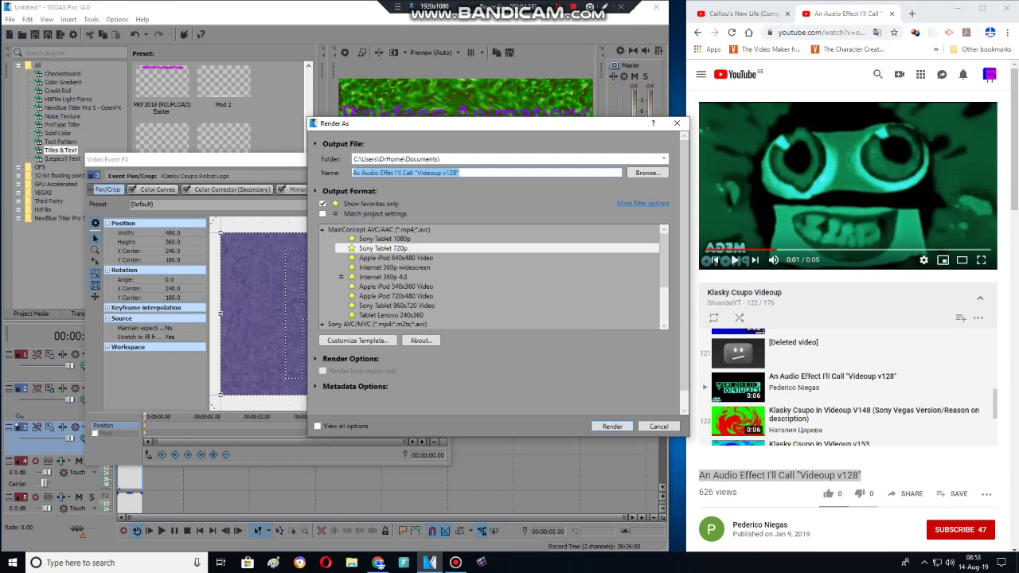
pyautogui.rightClick(386, 172)
pyautogui.click(414, 192)
# Correct the first word of the output file name to An and copy the whole name
pyautogui.click(360, 172)
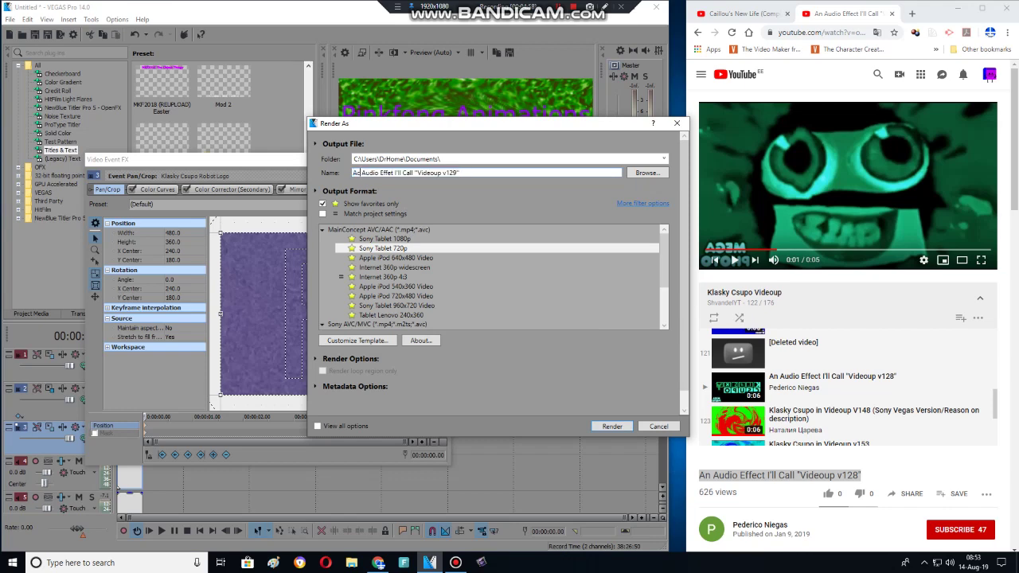
pyautogui.press('BackSpace')
pyautogui.write('N')
pyautogui.press('BackSpace')
pyautogui.write('n')
pyautogui.moveTo(463, 172); pyautogui.dragTo(352, 172)
pyautogui.rightClick(374, 173)
pyautogui.click(395, 192)
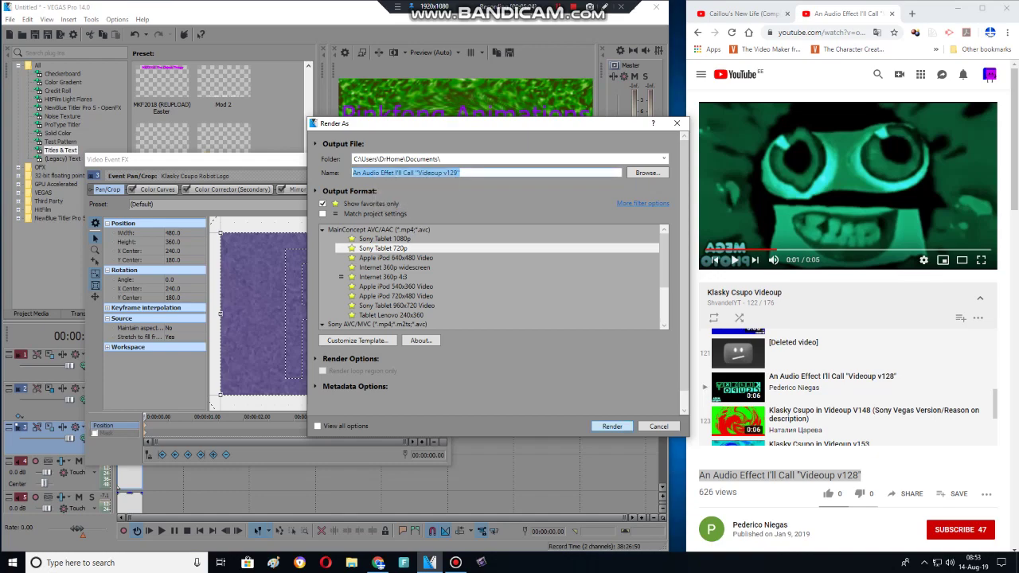